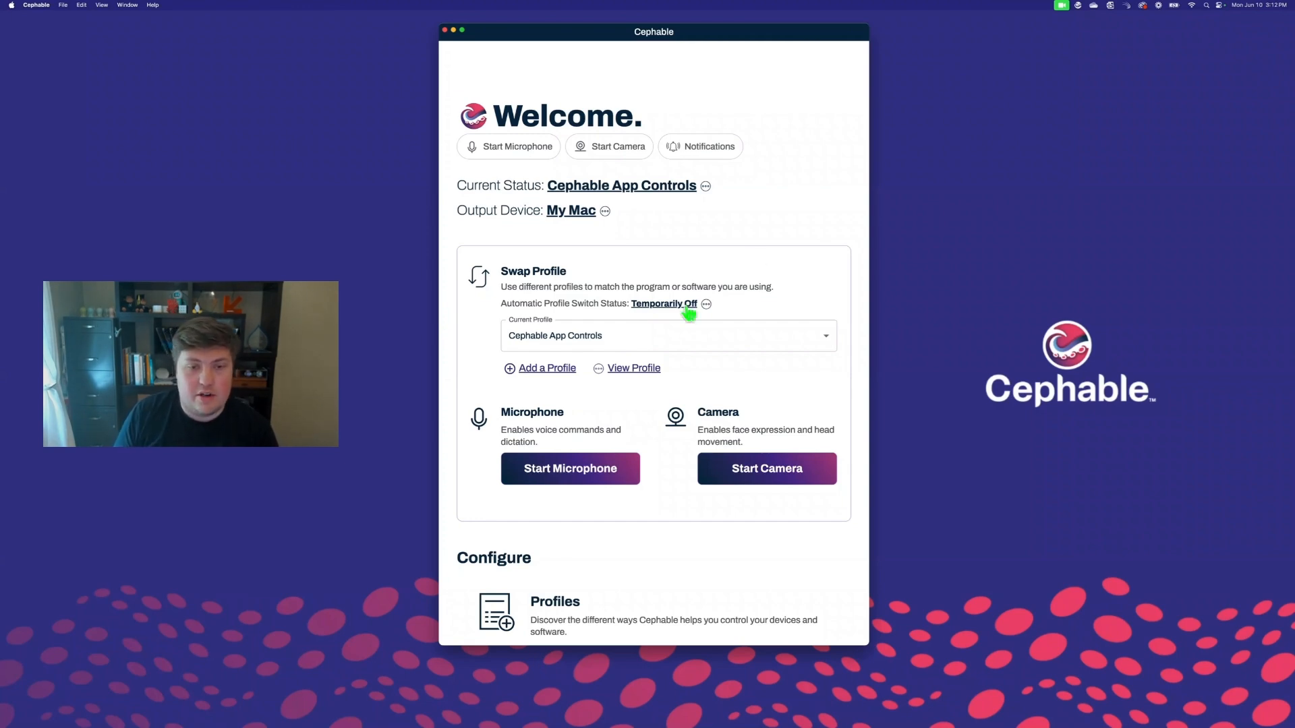
# Review the Cephable App Controls profile, inspecting what triggers the Next (Tab) control, and return to the home page.
pyautogui.click(630, 372)
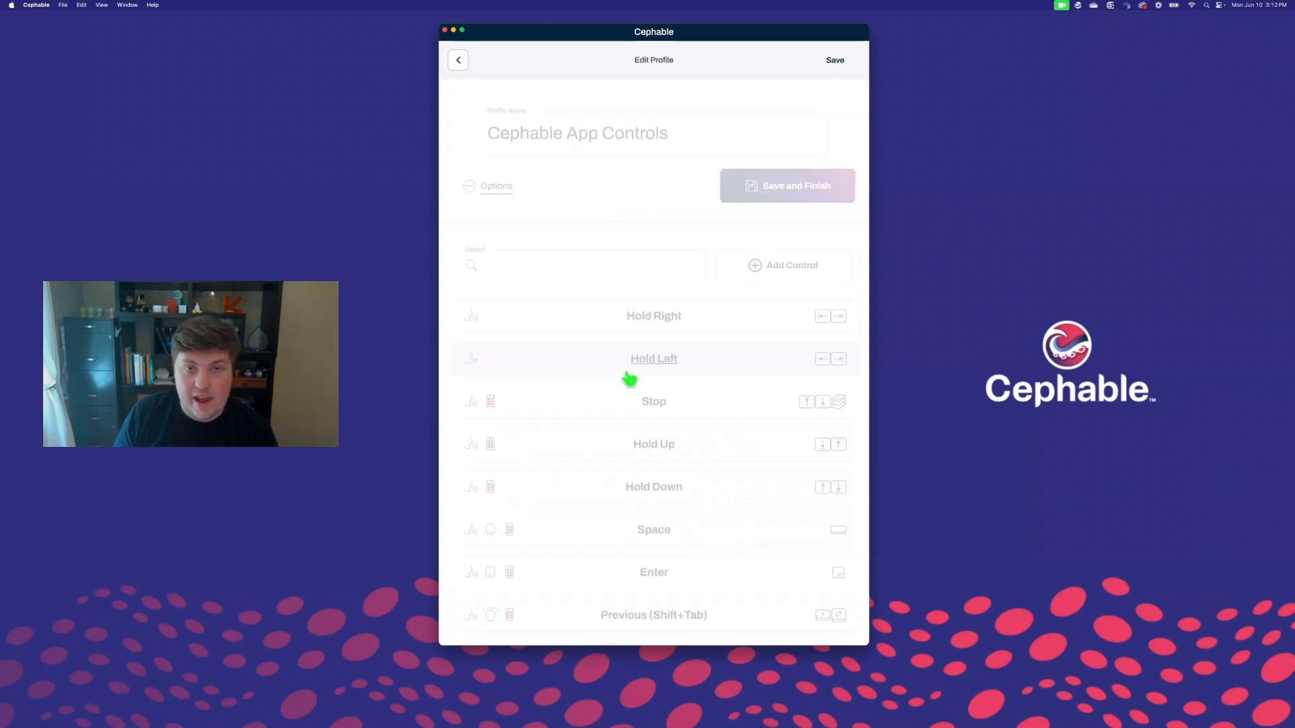
pyautogui.scroll(-3, 628, 379)
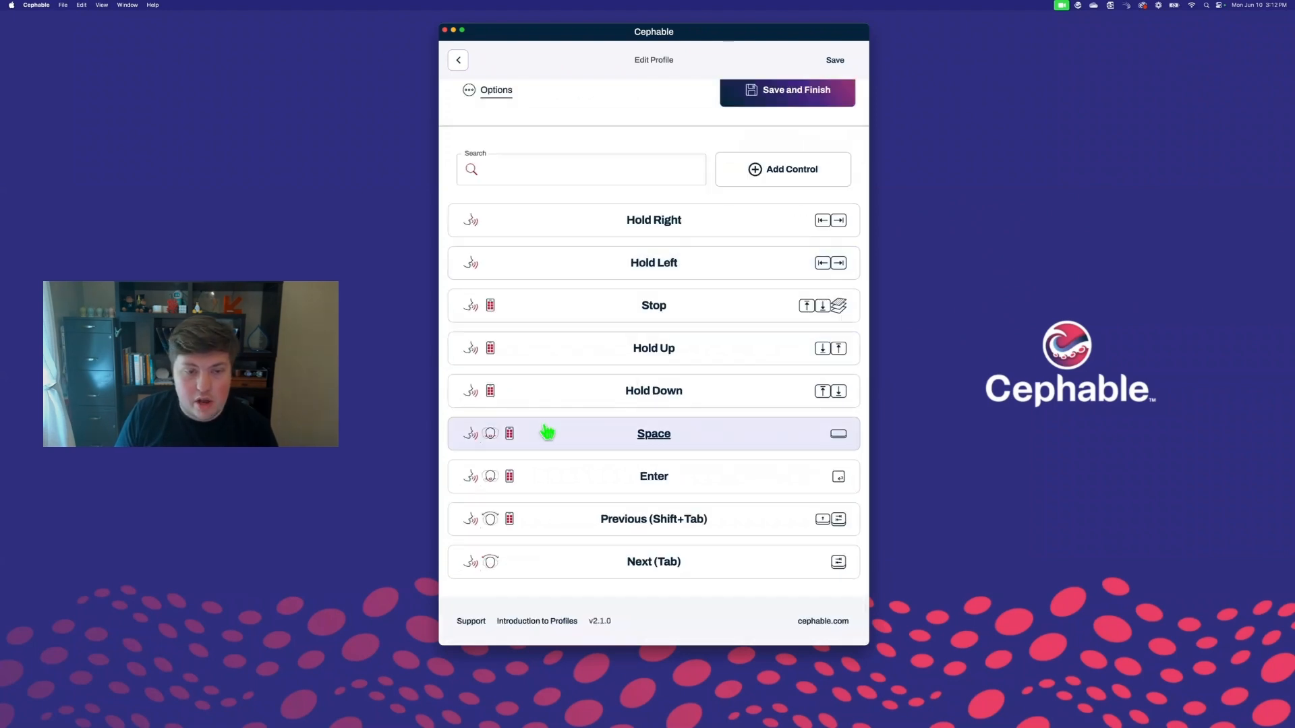
pyautogui.scroll(3, 612, 335)
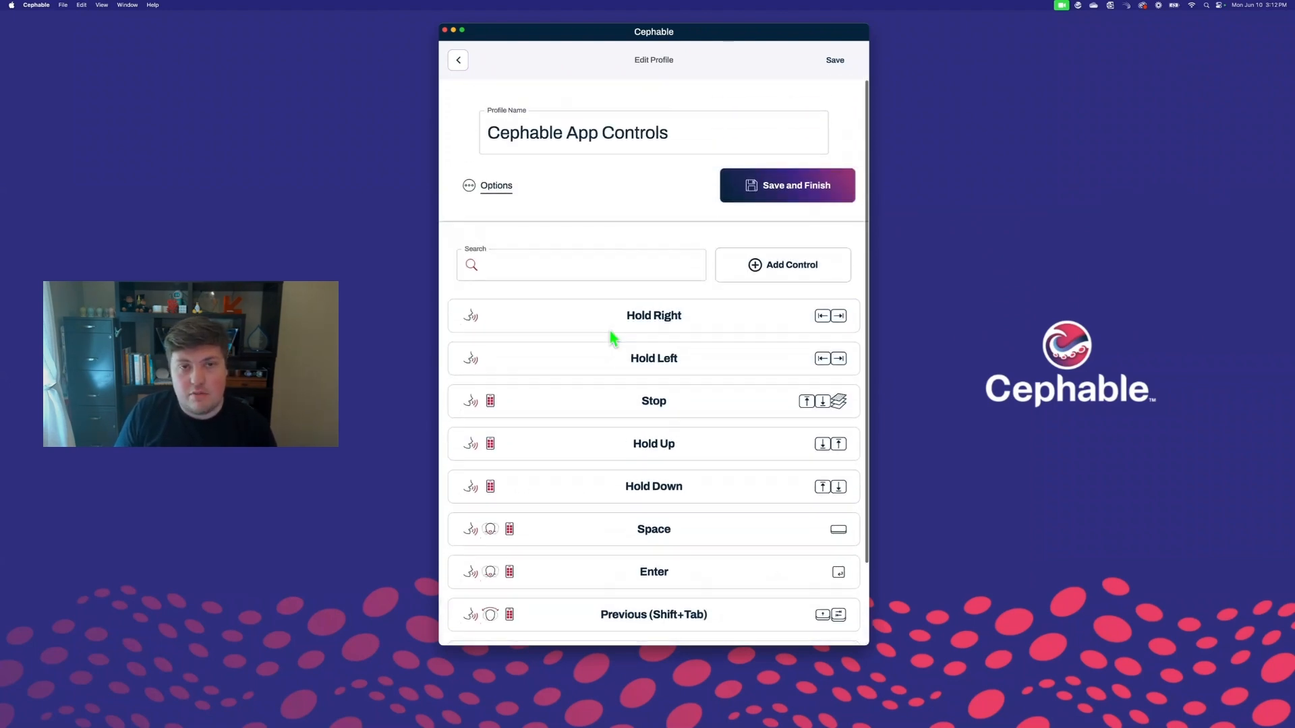
pyautogui.scroll(-3, 578, 236)
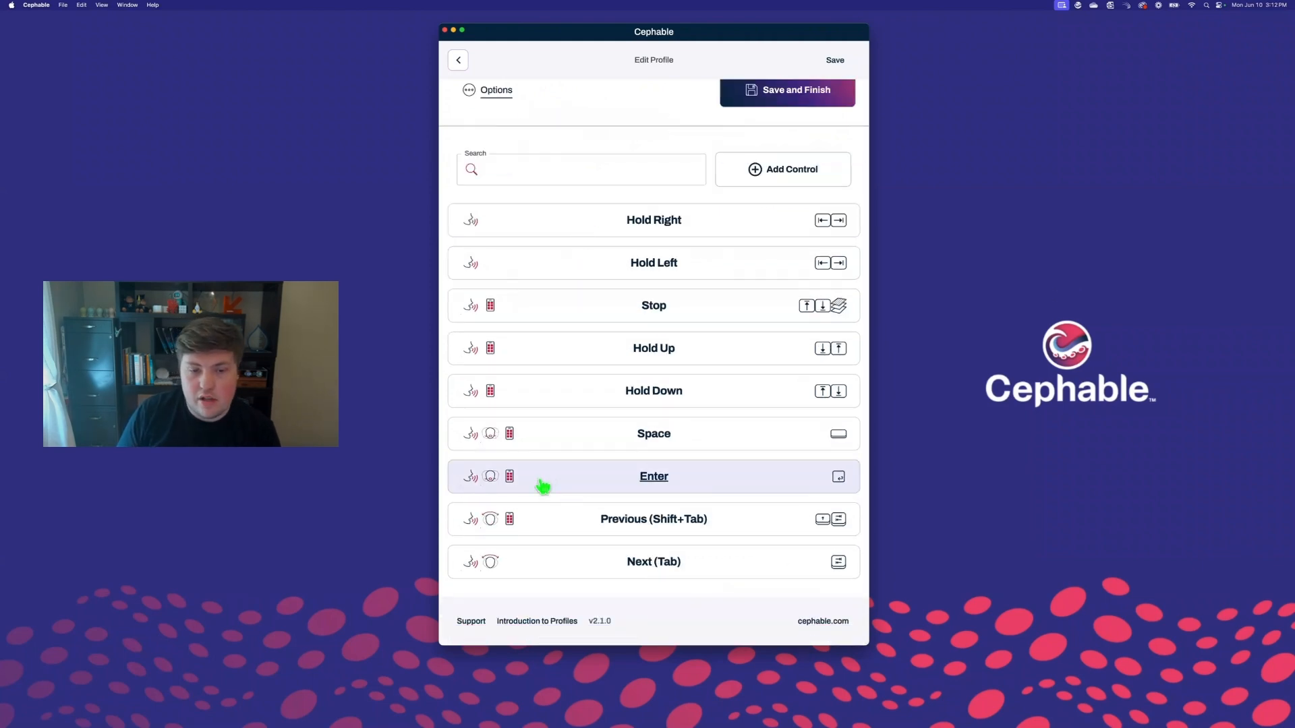
pyautogui.click(549, 562)
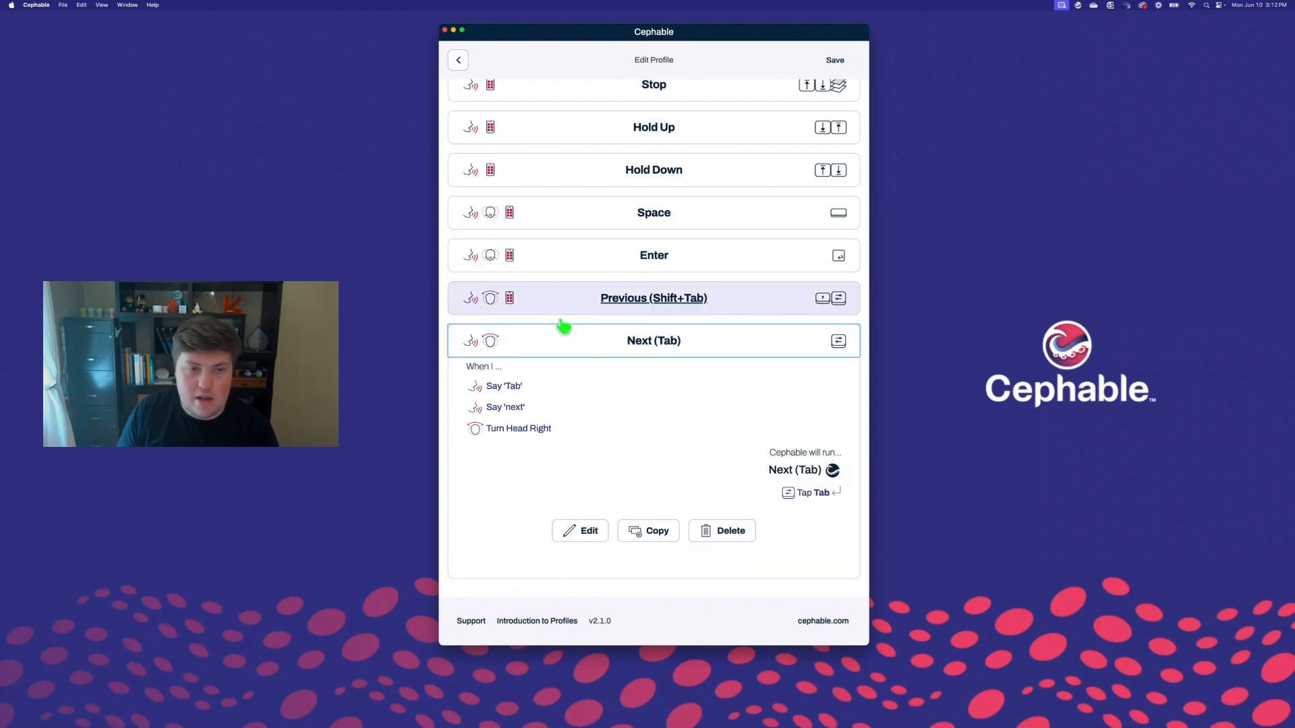
pyautogui.click(566, 342)
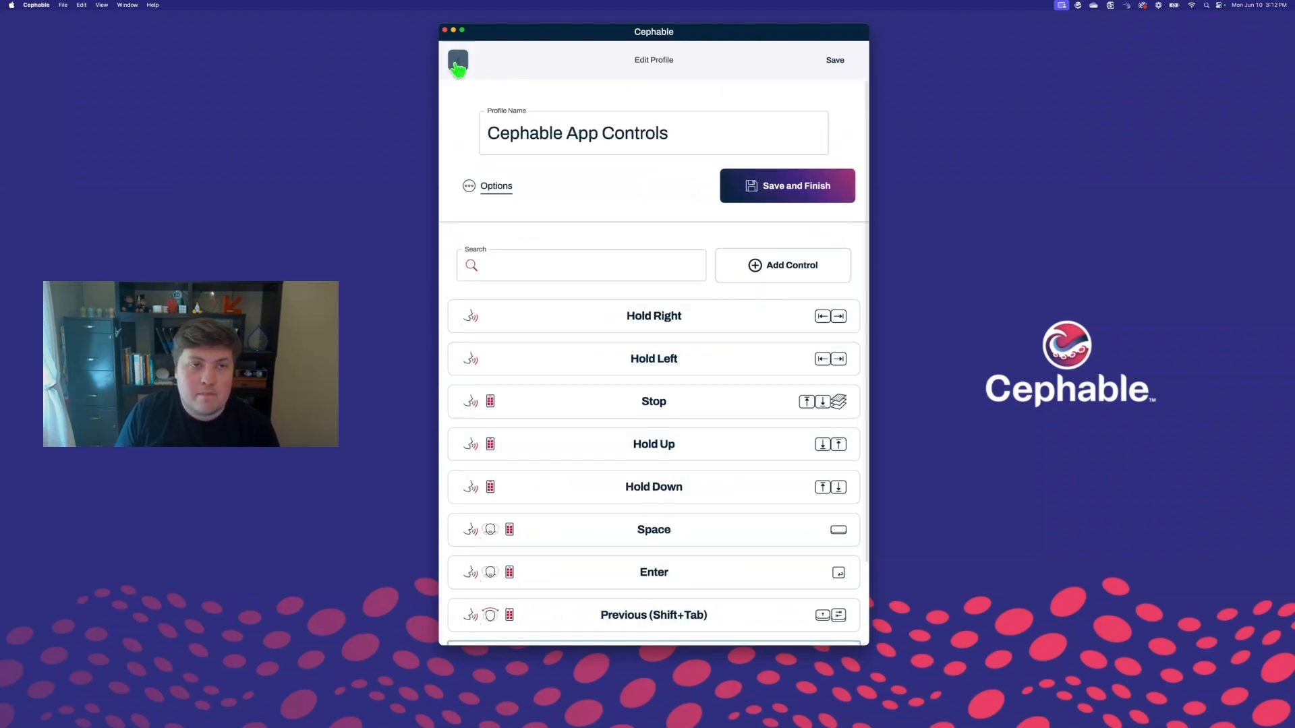
pyautogui.click(454, 59)
# Start the camera controls, enlarge the expression controls window, and return to the main window.
pyautogui.click(769, 476)
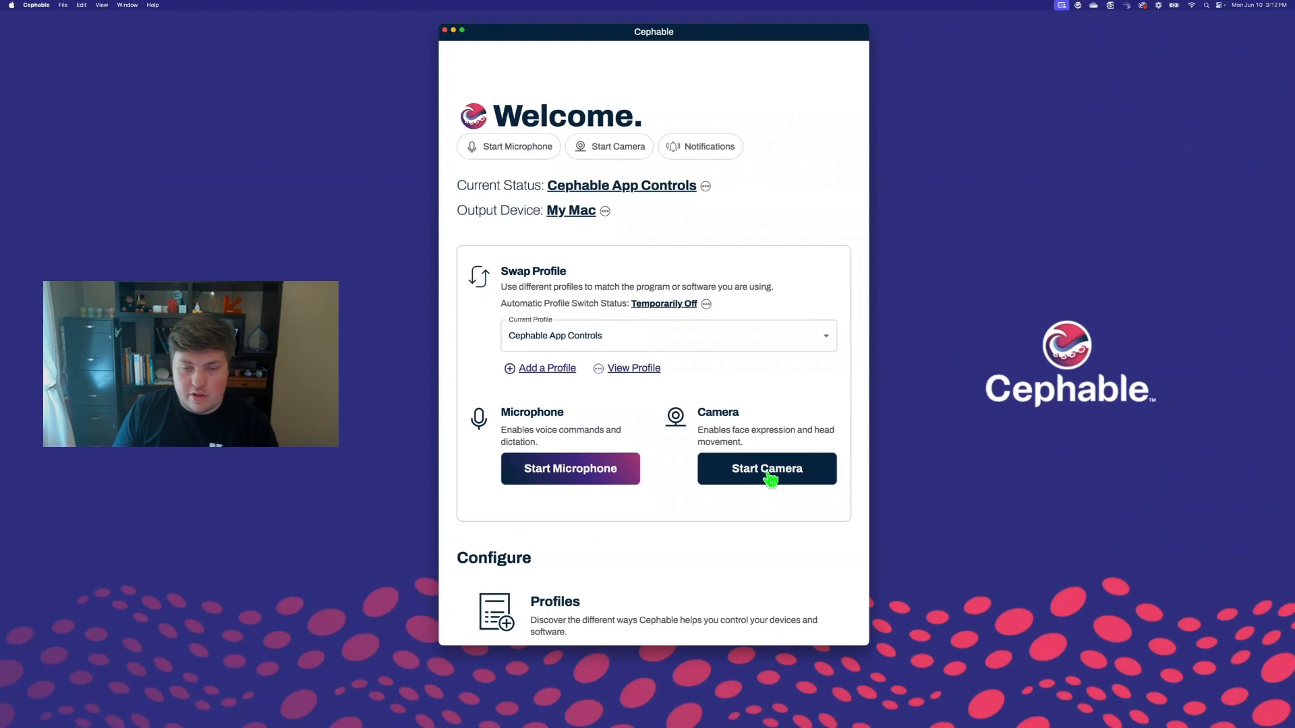
pyautogui.moveTo(1121, 144); pyautogui.dragTo(943, 276)
pyautogui.click(695, 223)
# Test the Next (Tab) control with right head turns, moving the focus forward to Create from Scratch.
pyautogui.press('Tab')
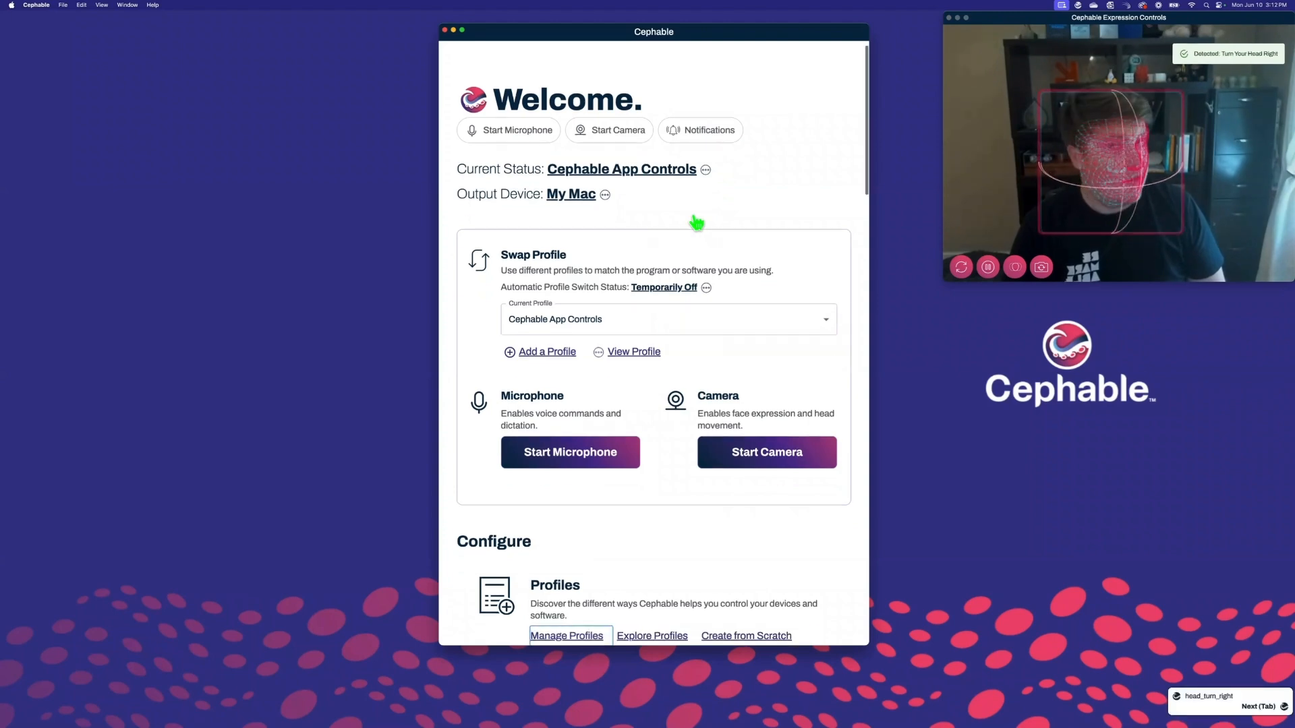
pyautogui.press('Tab')
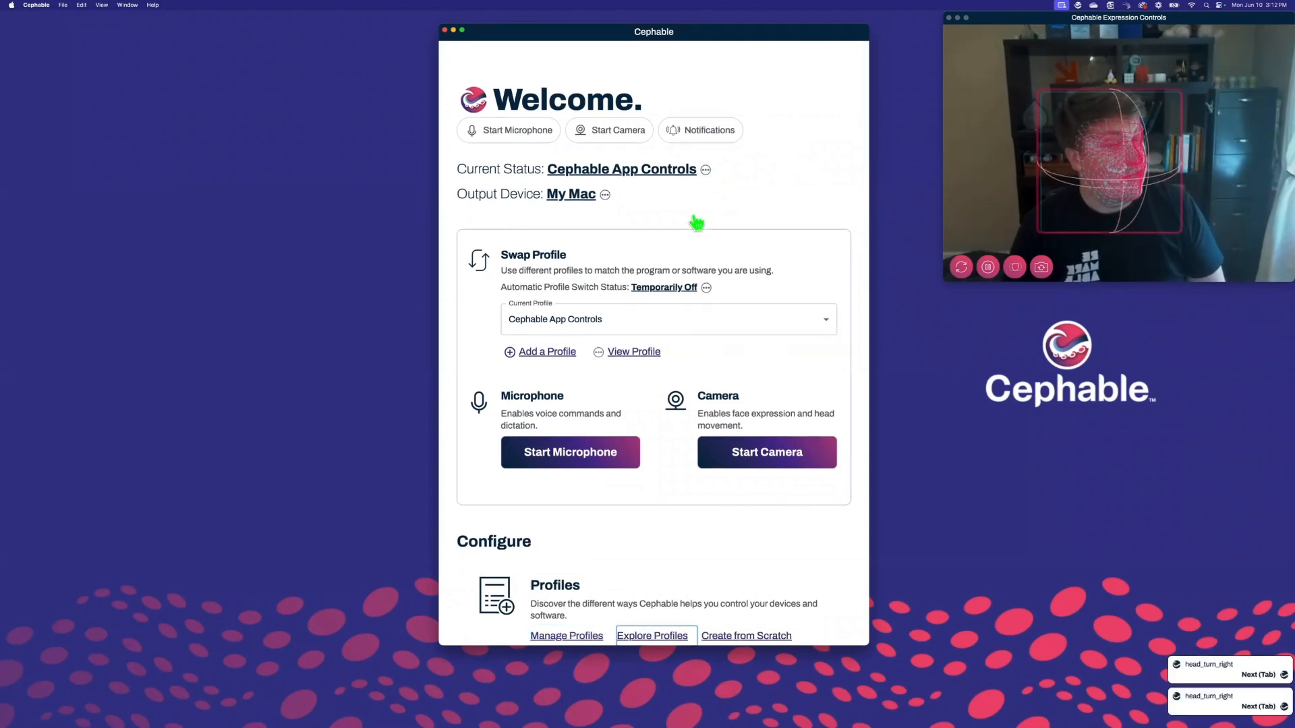
pyautogui.press('Tab')
# Test the Previous (Shift+Tab) control with left head turns, moving the focus back to the Current Profile selection.
pyautogui.hotkey('shift', 'Tab')
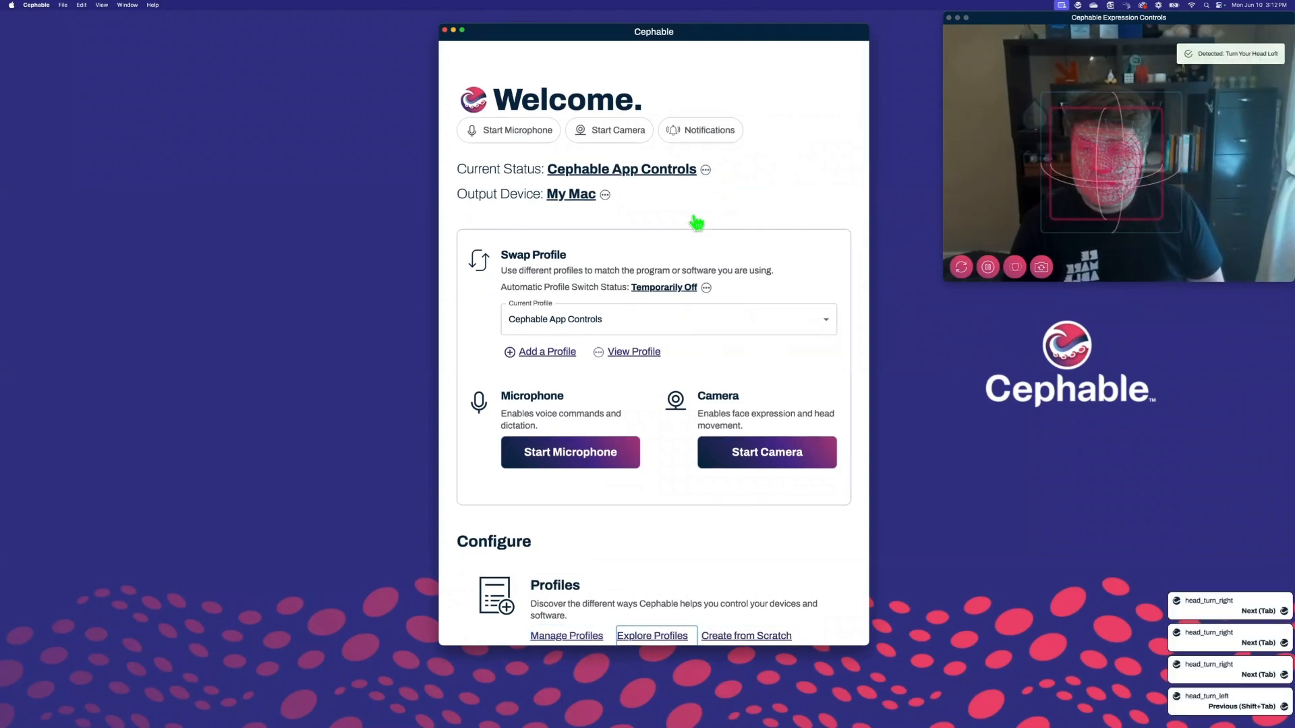
pyautogui.hotkey('shift', 'Tab')
pyautogui.hotkey('shift', 'Tab')
pyautogui.hotkey('shift', 'Tab')
pyautogui.hotkey('shift', 'Tab')
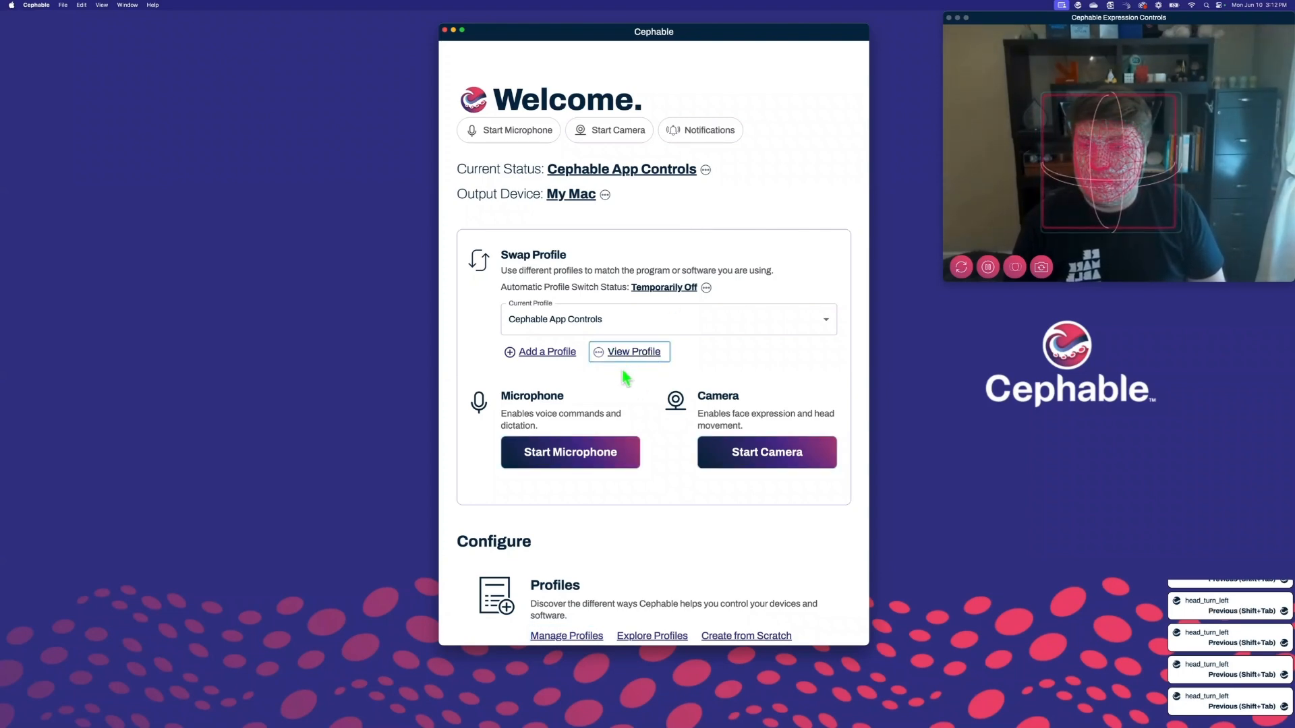
pyautogui.hotkey('shift', 'Tab')
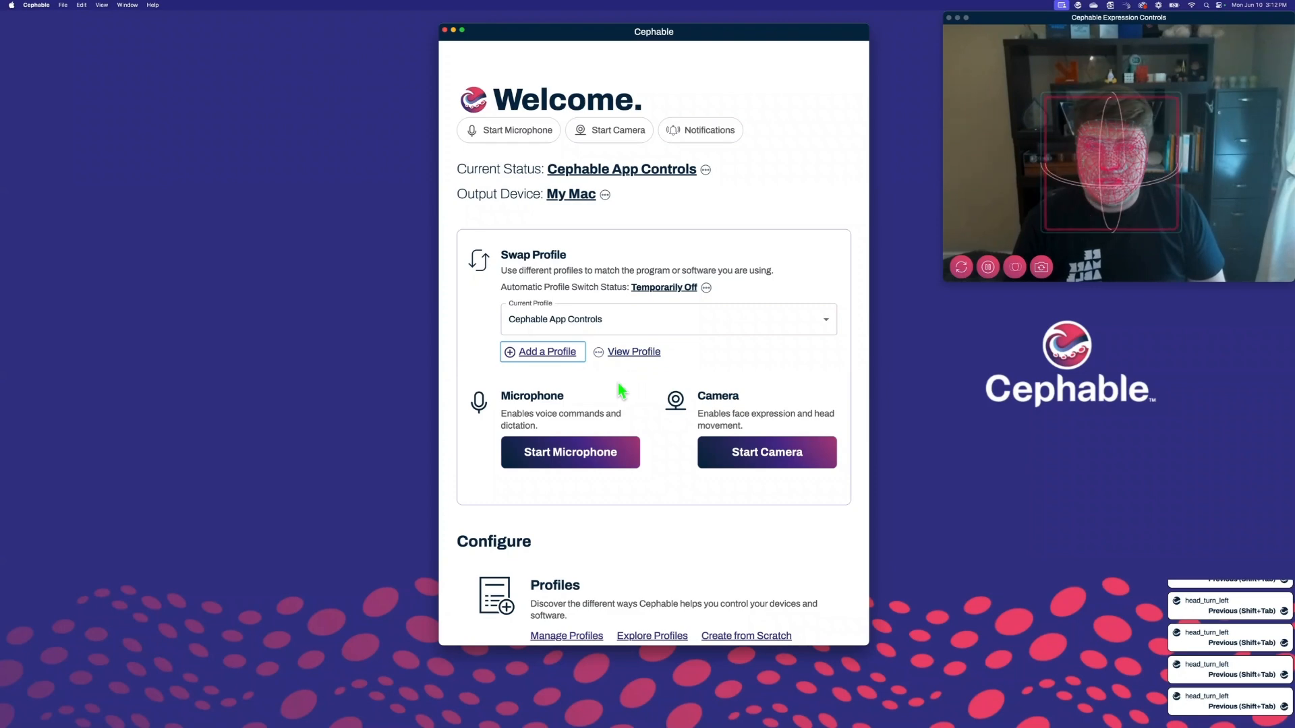
pyautogui.hotkey('shift', 'Tab')
pyautogui.hotkey('shift', 'Tab')
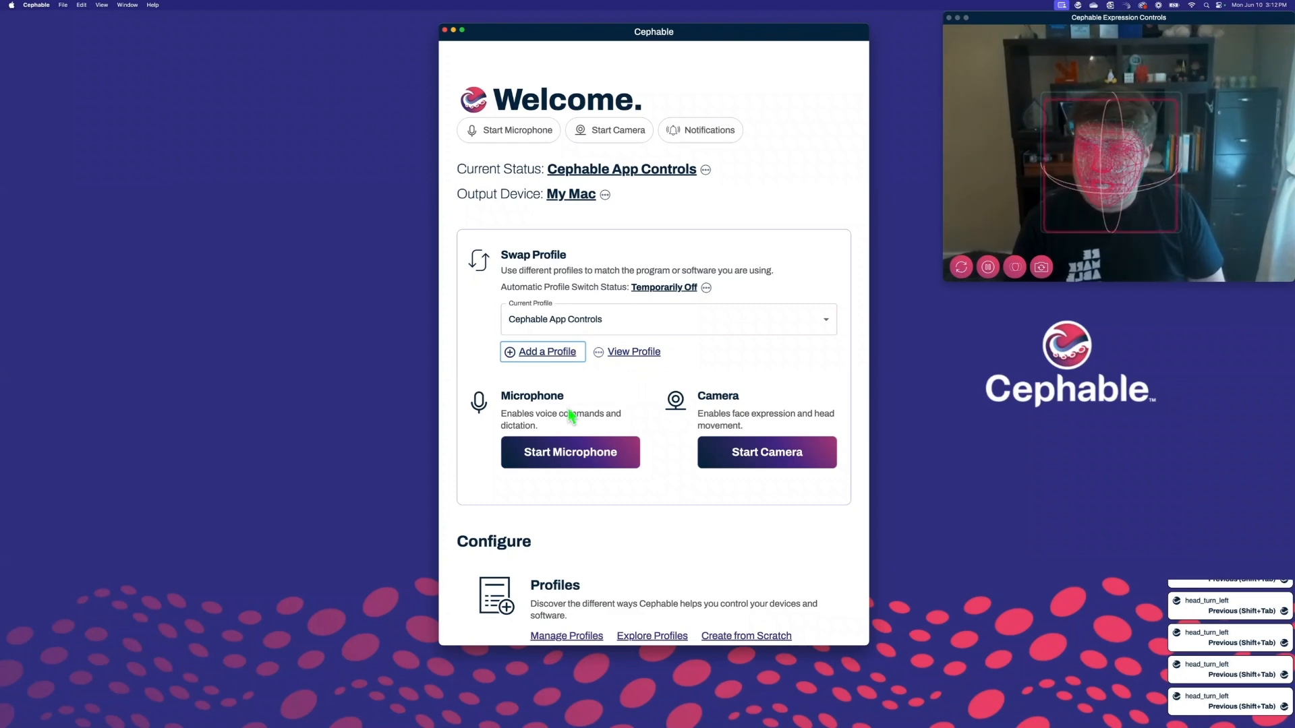
# Test right head turns again, moving the focus forward from the Current Profile selection toward Manage Profiles.
pyautogui.press('Tab')
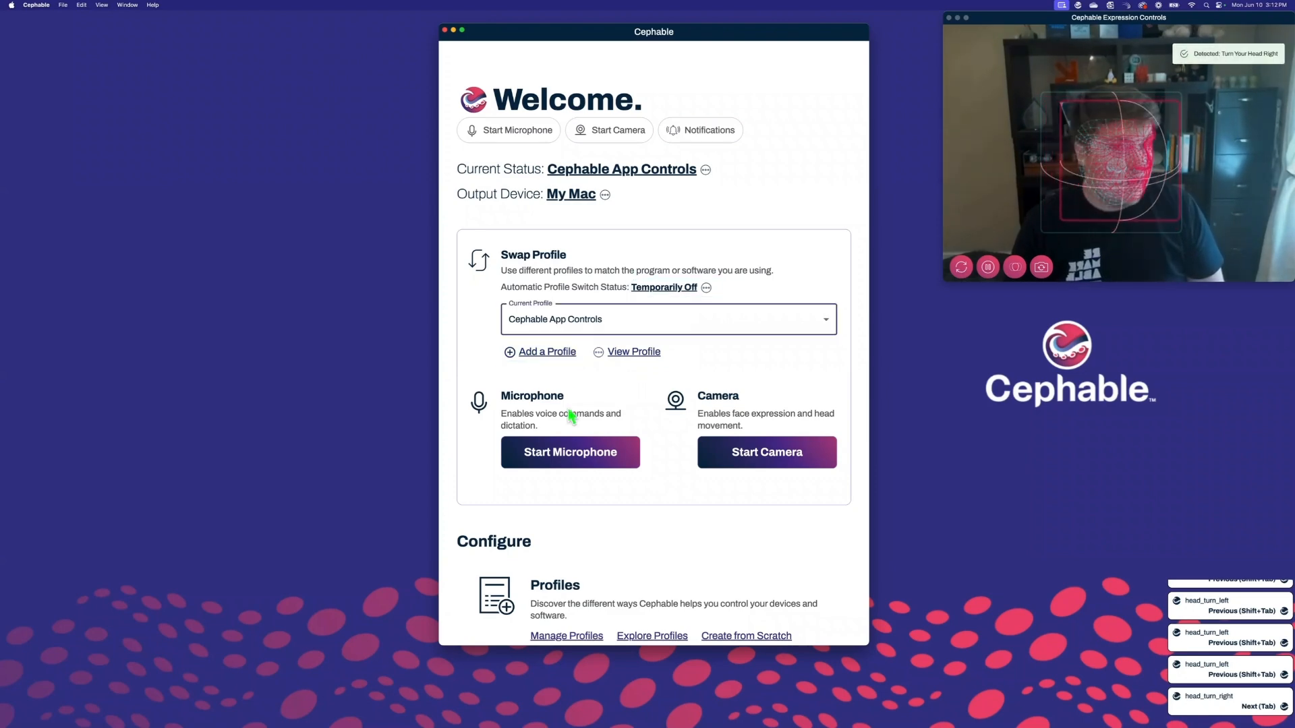
pyautogui.press('Tab')
pyautogui.press('Tab')
pyautogui.press('Tab')
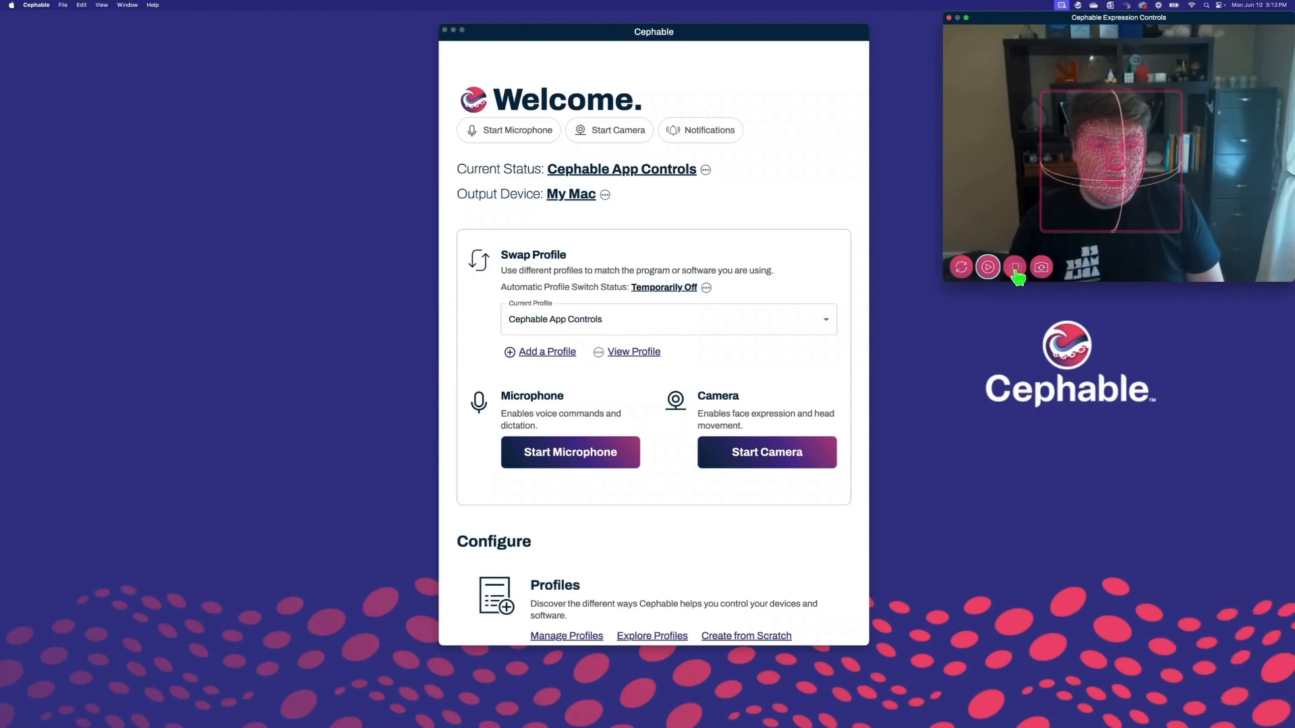
# Open the Camera Settings from the Configure section of the home page.
pyautogui.click(630, 399)
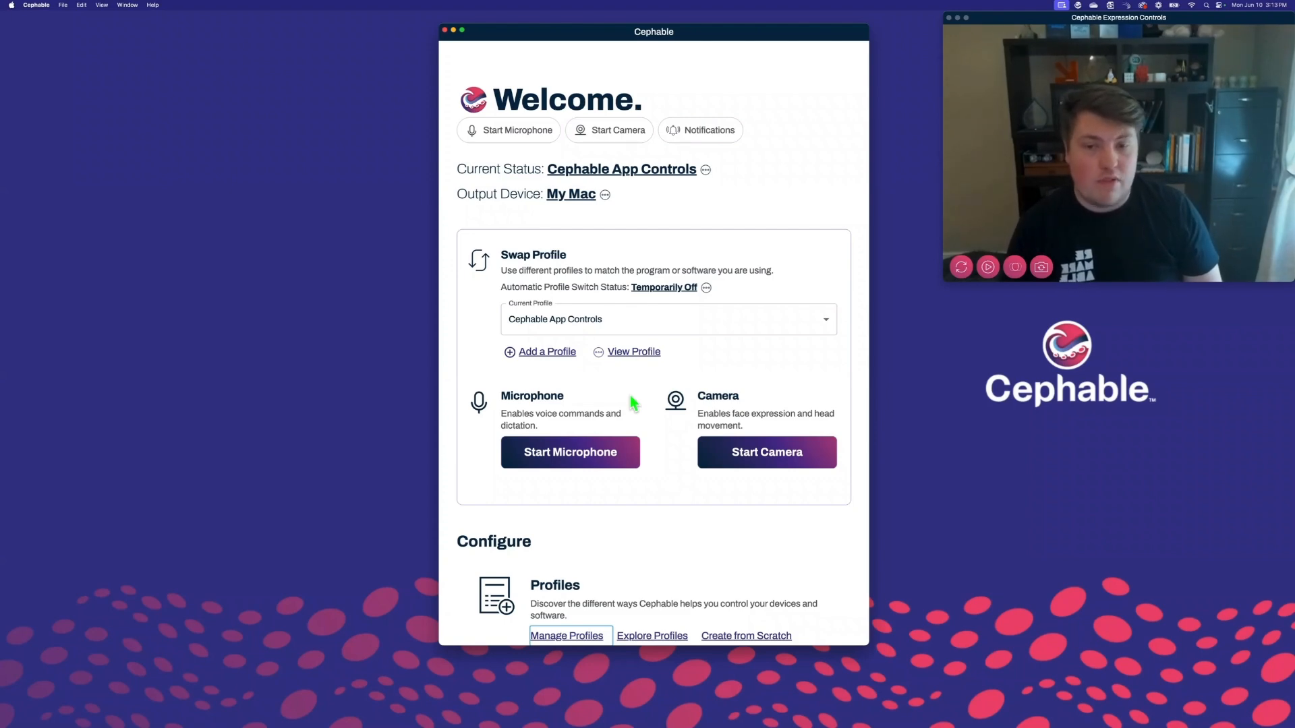
pyautogui.scroll(-5, 630, 398)
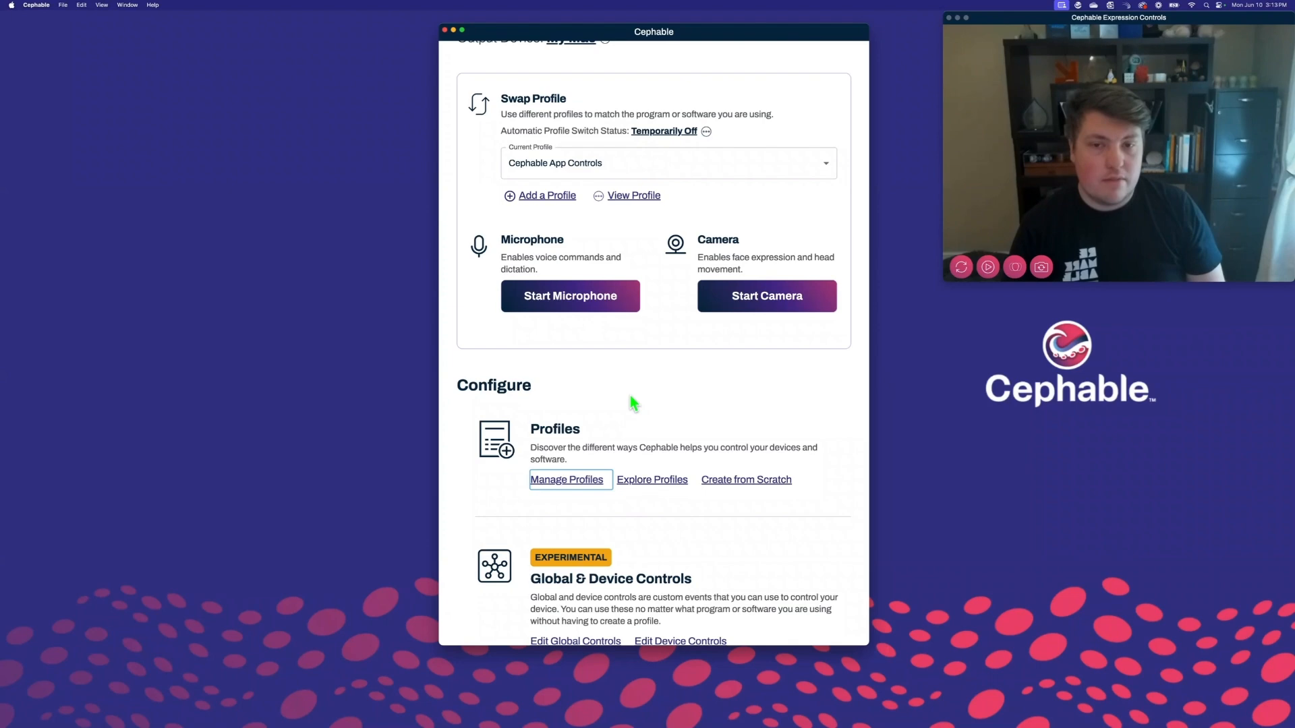
pyautogui.scroll(-10, 632, 402)
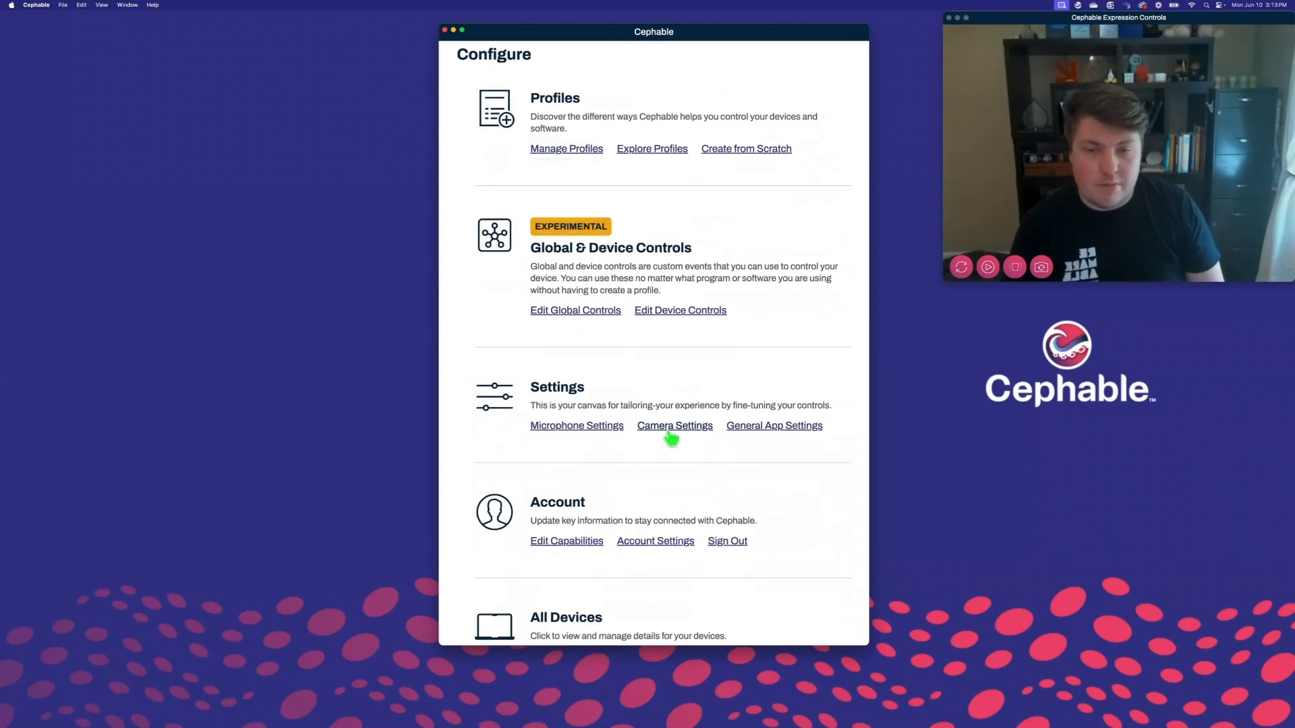
pyautogui.click(671, 432)
# Set the Turn Left Sensitivity to 48% and the Turn Right Sensitivity to 47%, and save the camera settings.
pyautogui.scroll(-4, 685, 344)
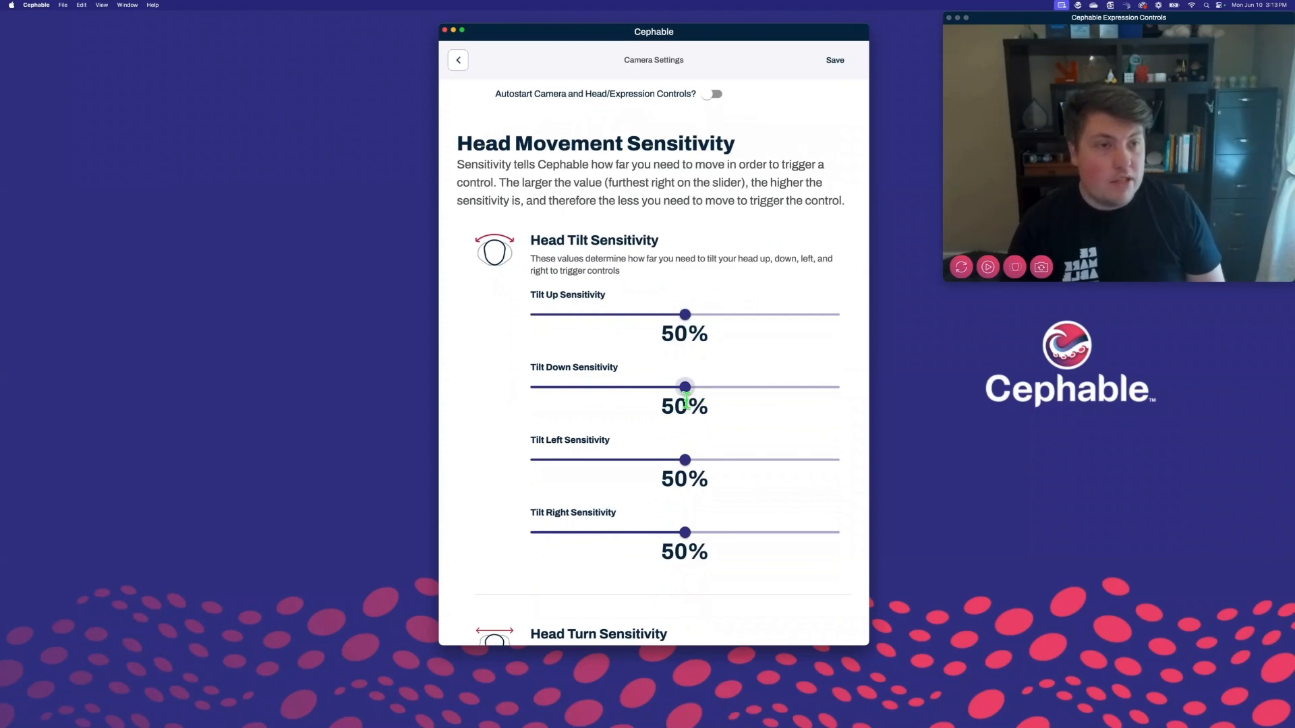
pyautogui.scroll(-10, 686, 445)
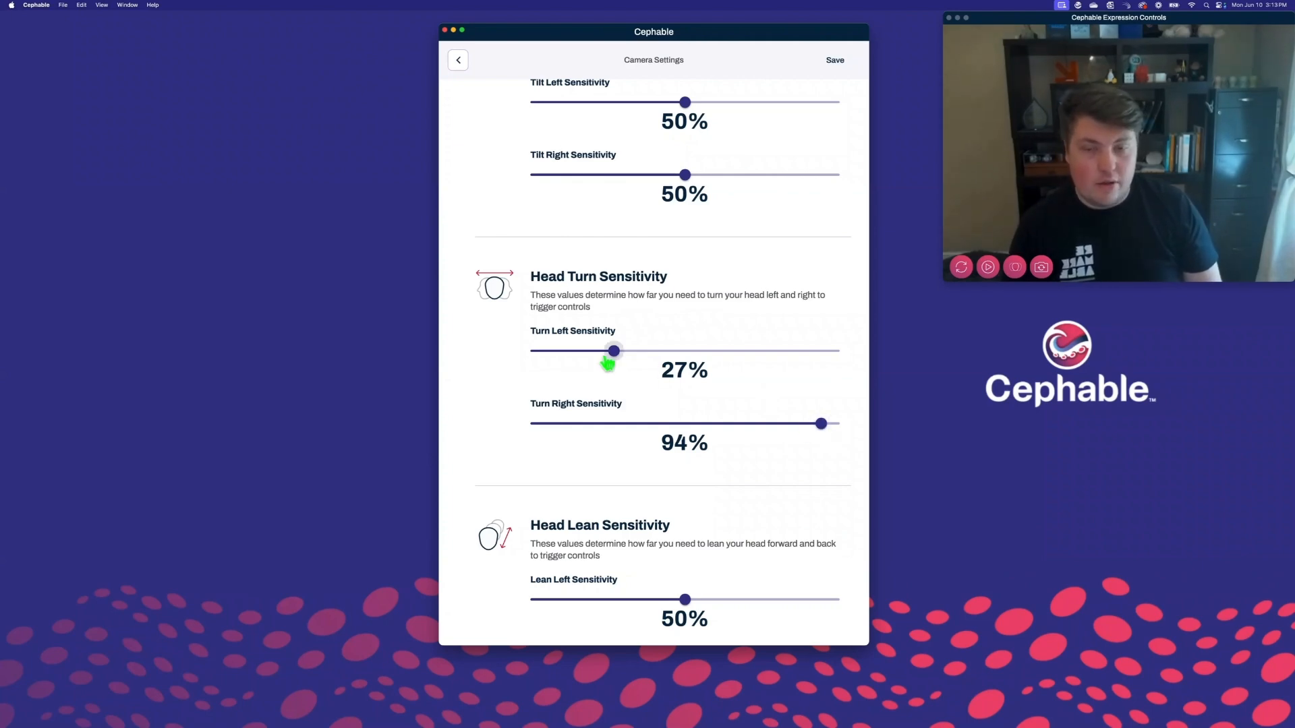
pyautogui.click(678, 351)
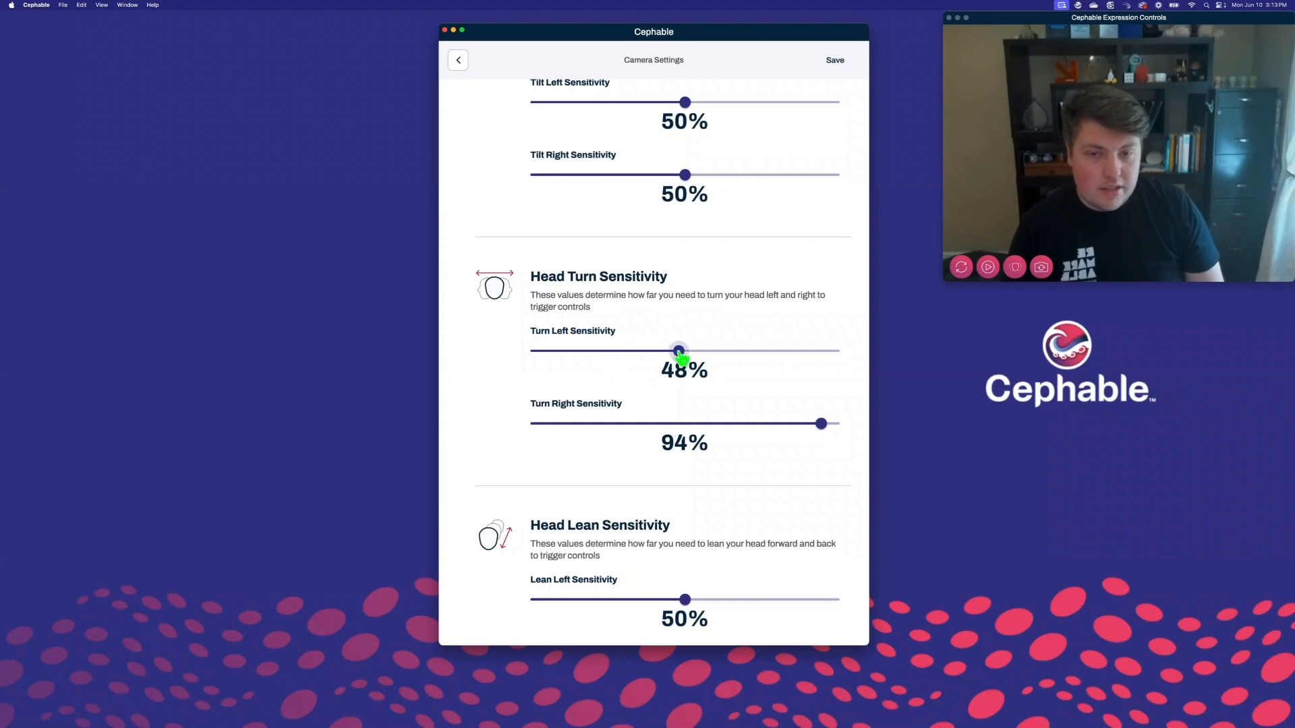
pyautogui.click(676, 423)
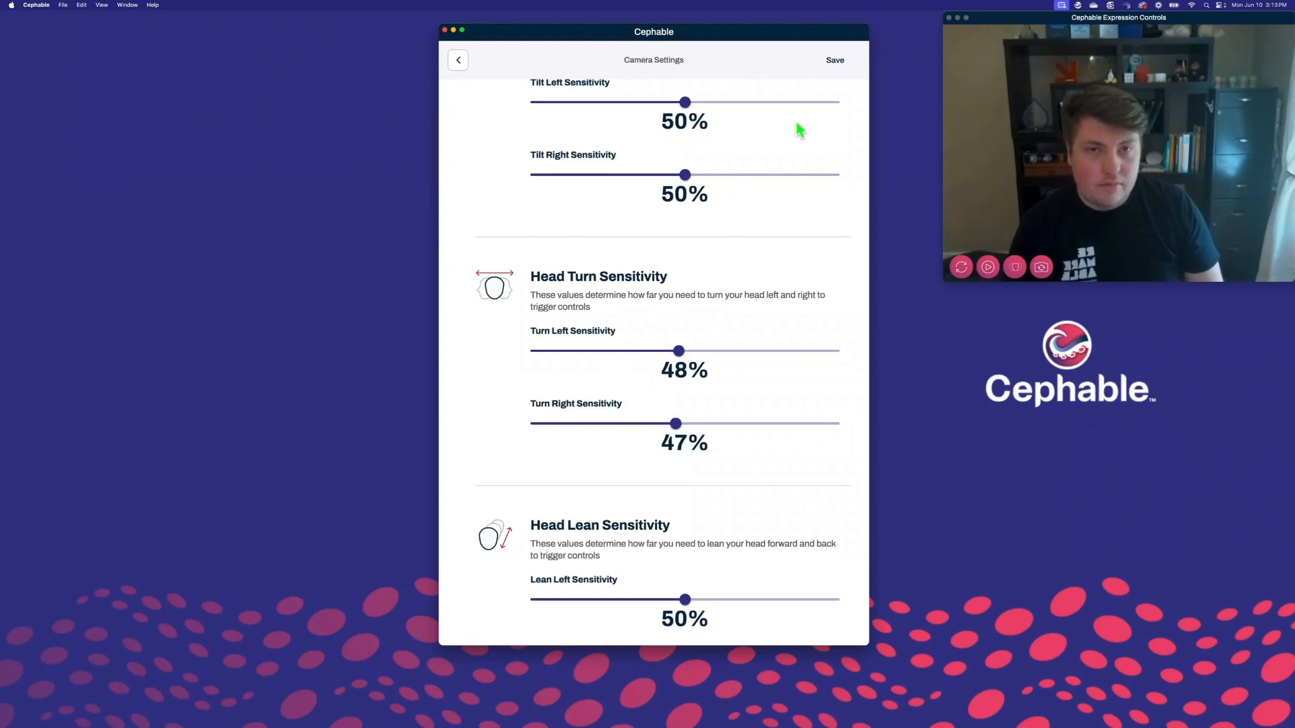
pyautogui.click(840, 62)
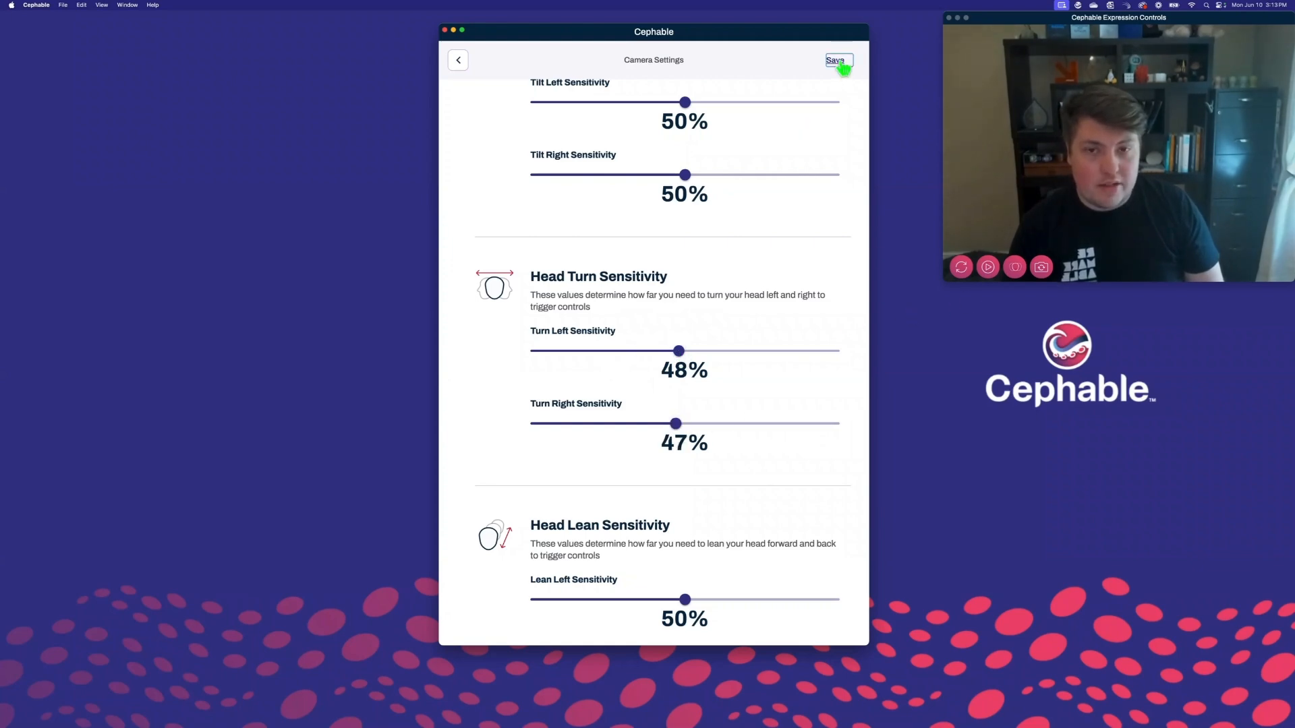
# Resume the expression controls and test left and right head turns at the medium sensitivity.
pyautogui.click(988, 267)
pyautogui.click(774, 270)
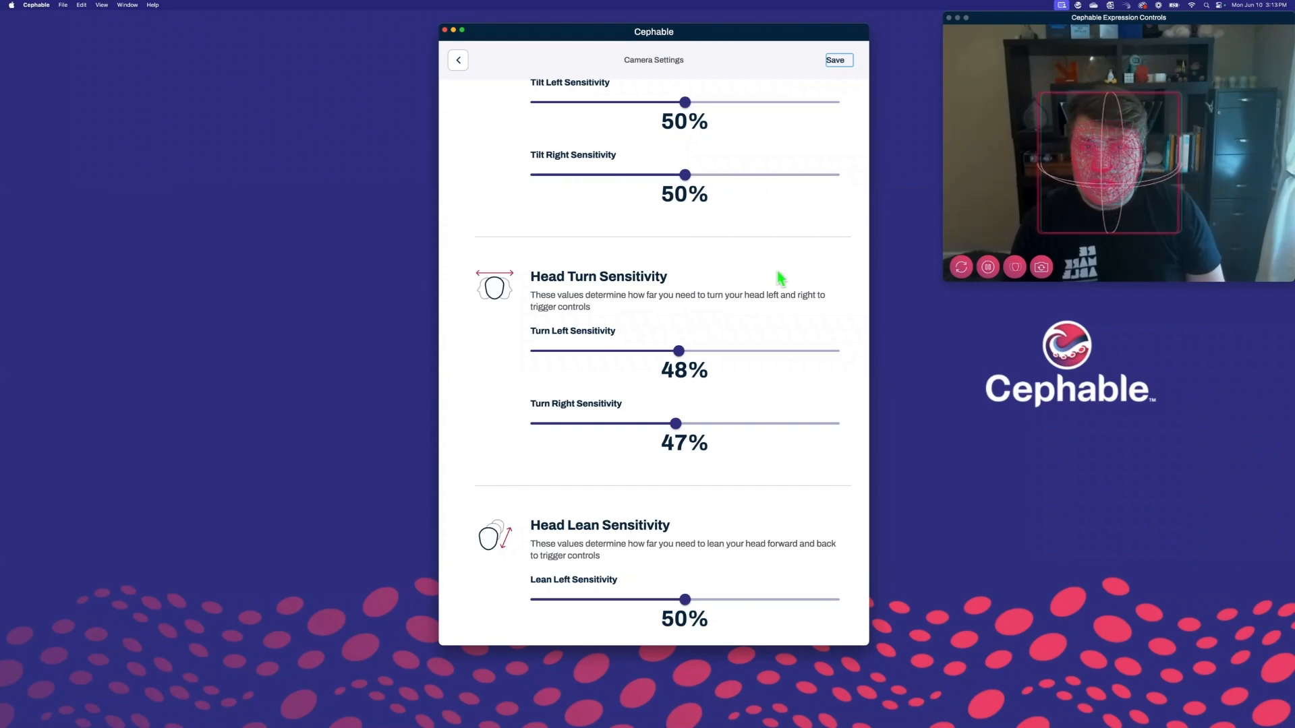
pyautogui.hotkey('shift', 'Tab')
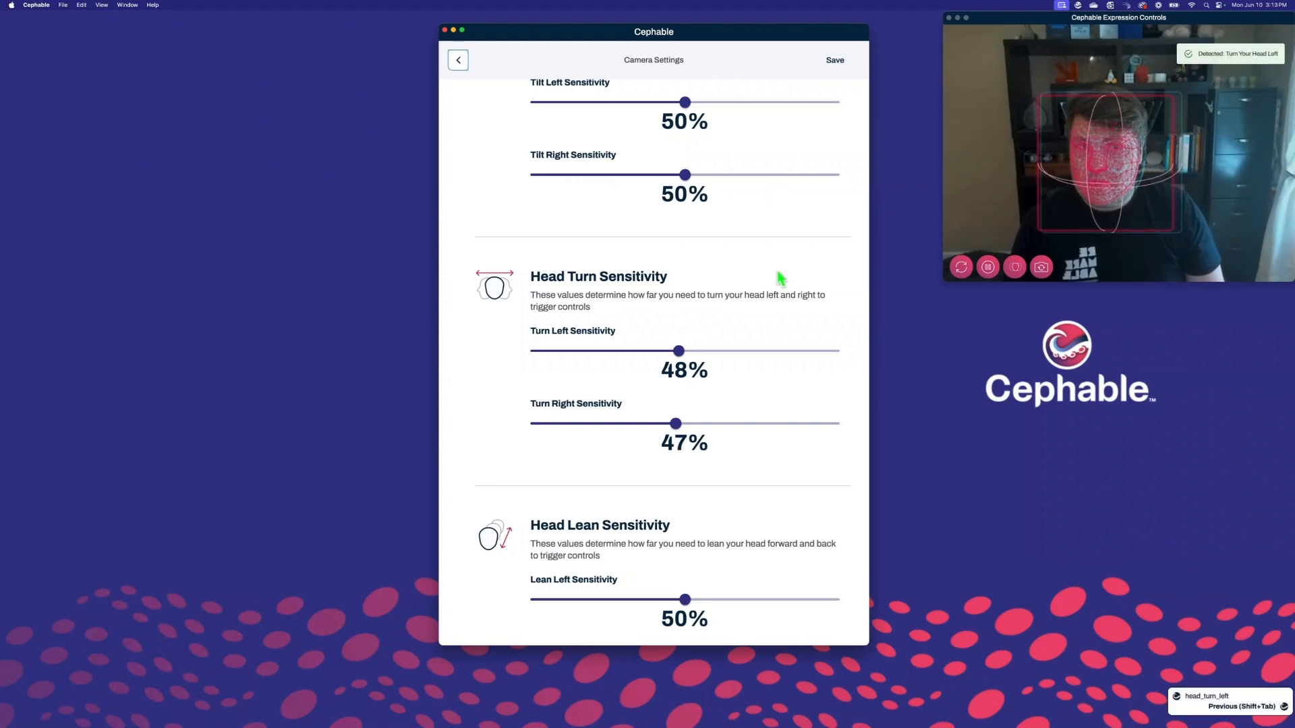
pyautogui.hotkey('shift', 'Tab')
pyautogui.hotkey('shift', 'Tab')
pyautogui.hotkey('shift', 'Tab')
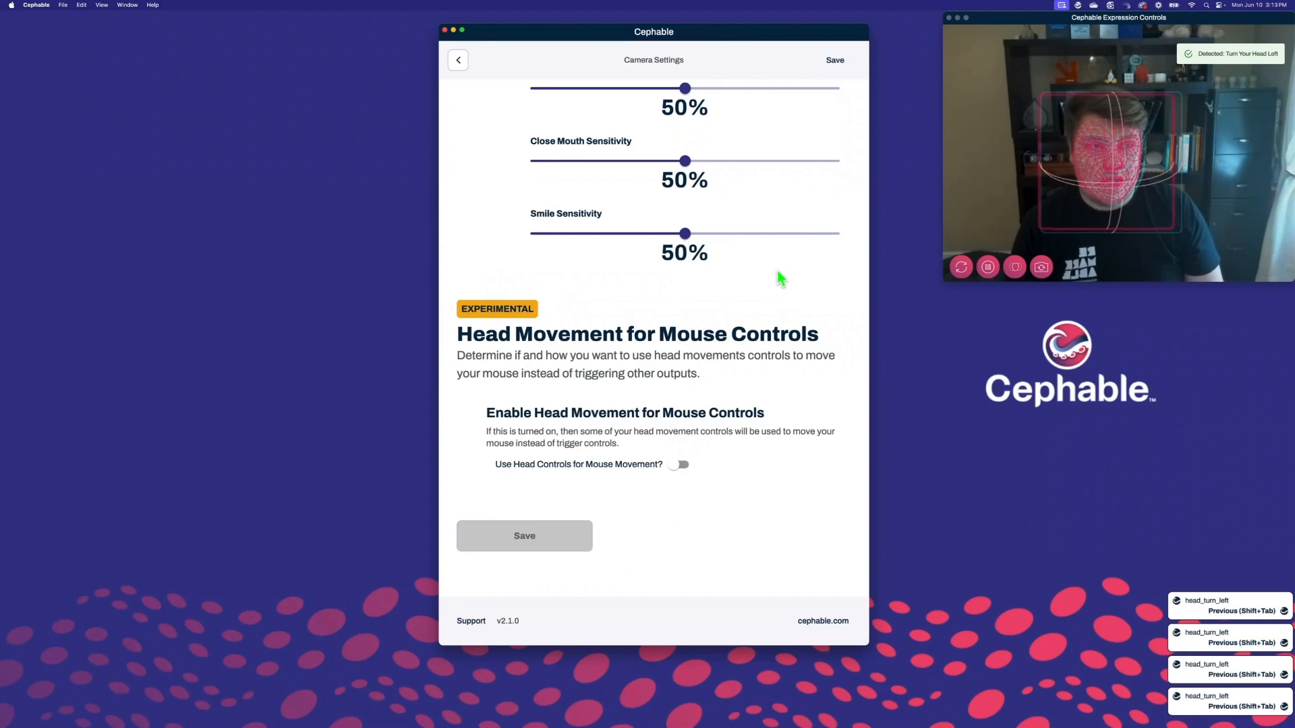
pyautogui.press('Tab')
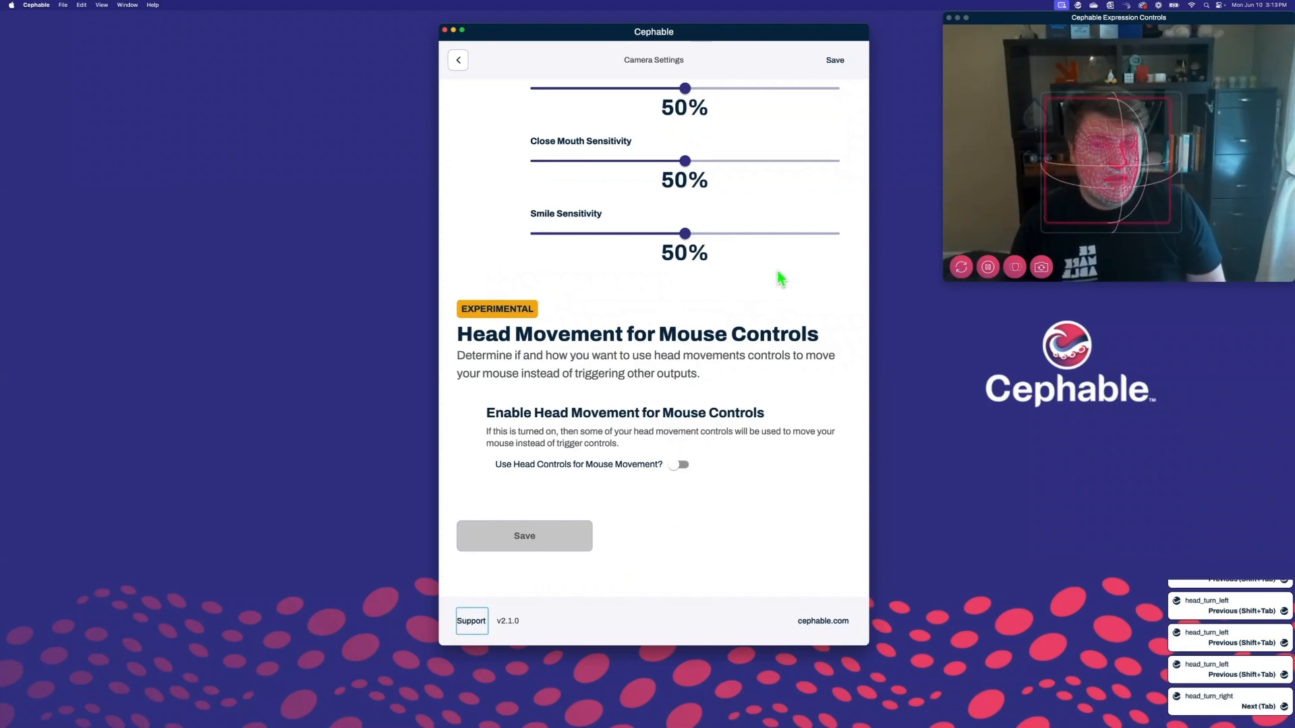
# Set both the Turn Left and Turn Right Sensitivity to 90% and save the camera settings.
pyautogui.scroll(10, 706, 295)
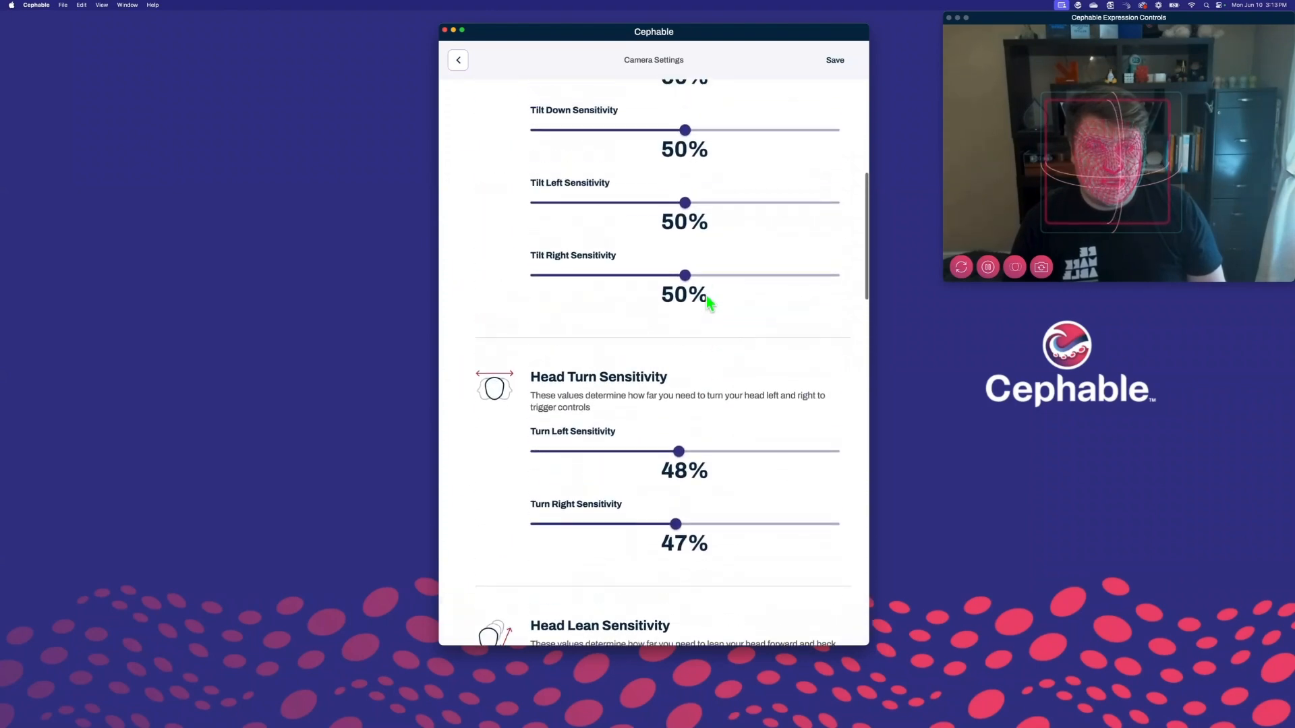
pyautogui.click(811, 453)
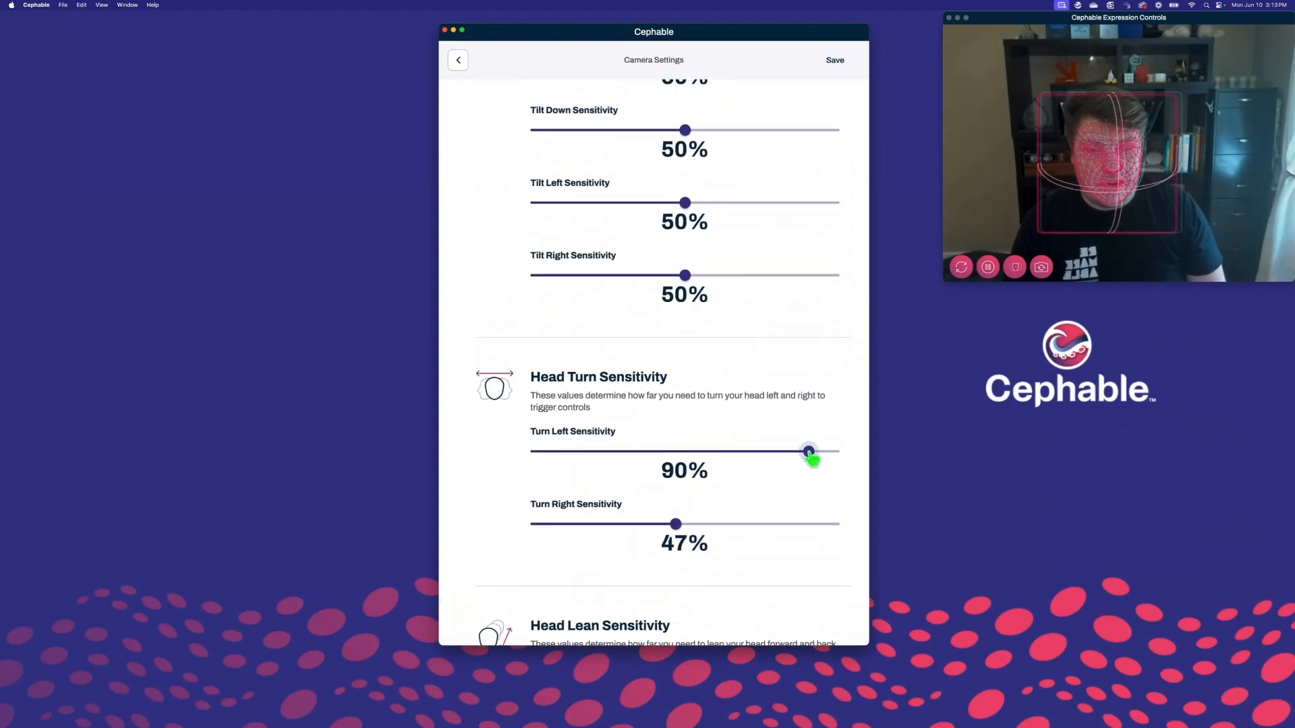
pyautogui.click(813, 526)
pyautogui.moveTo(812, 526); pyautogui.dragTo(809, 527)
pyautogui.click(836, 61)
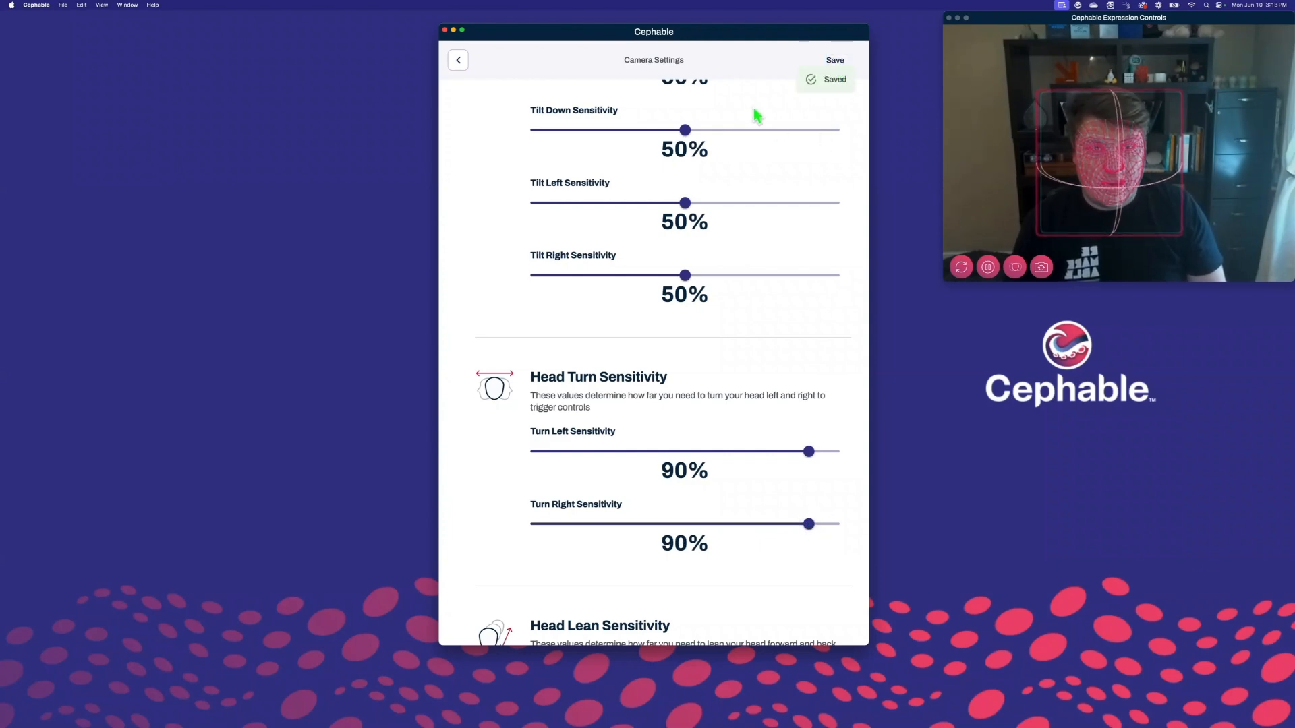
# Test alternating left and right head turns at 90% sensitivity by moving the focus around the Camera Settings page.
pyautogui.scroll(5, 756, 115)
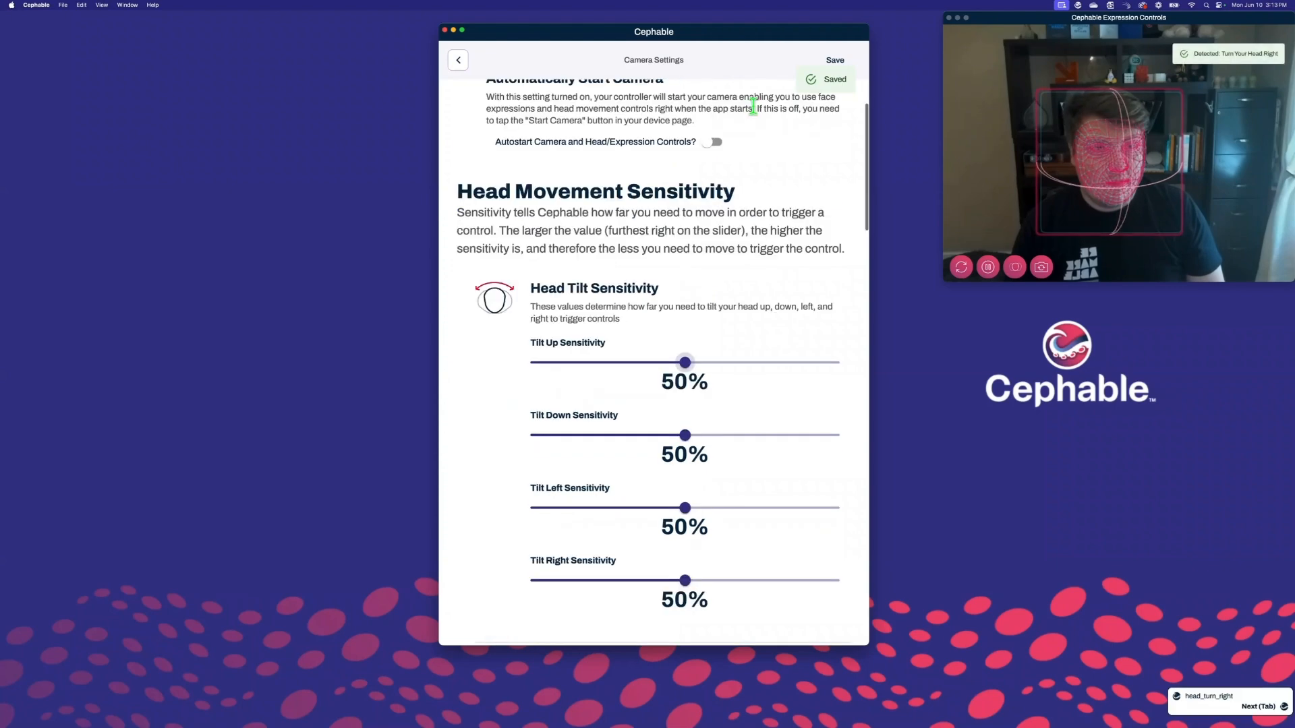
pyautogui.hotkey('shift', 'Tab')
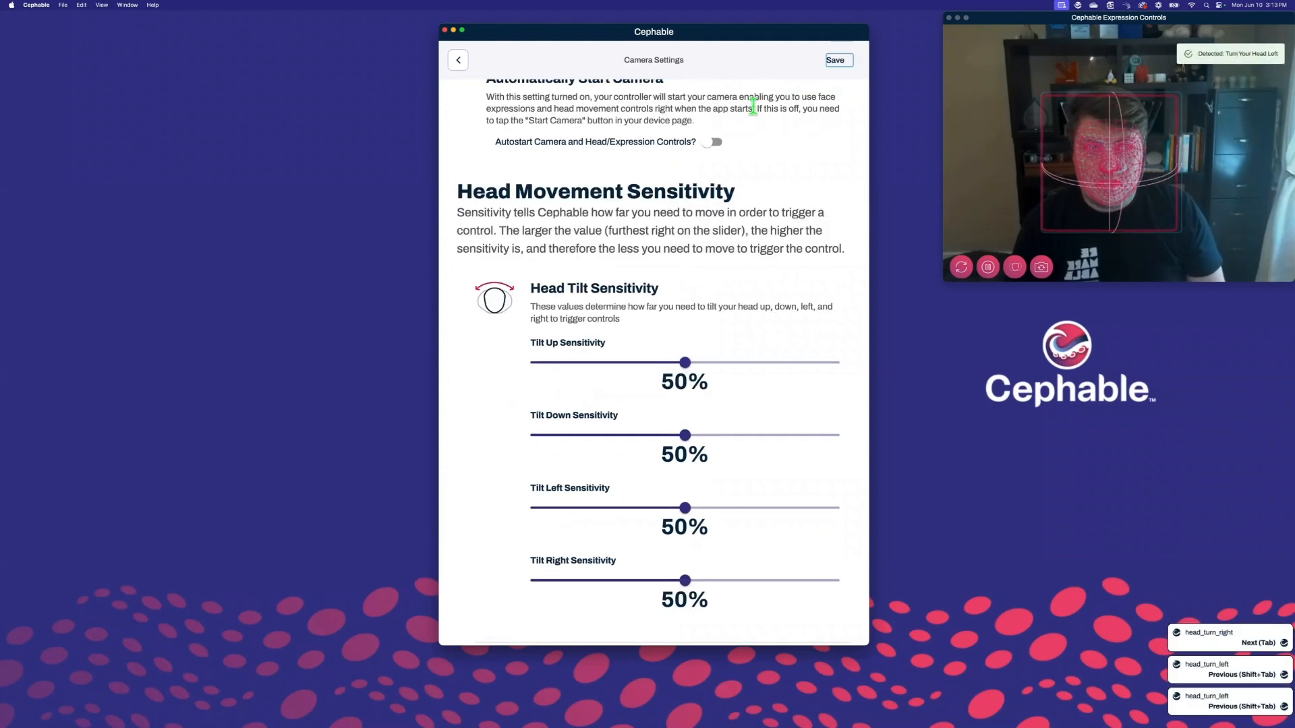
pyautogui.press('Tab')
pyautogui.press('Tab')
pyautogui.hotkey('shift', 'Tab')
pyautogui.press('Tab')
pyautogui.press('Tab')
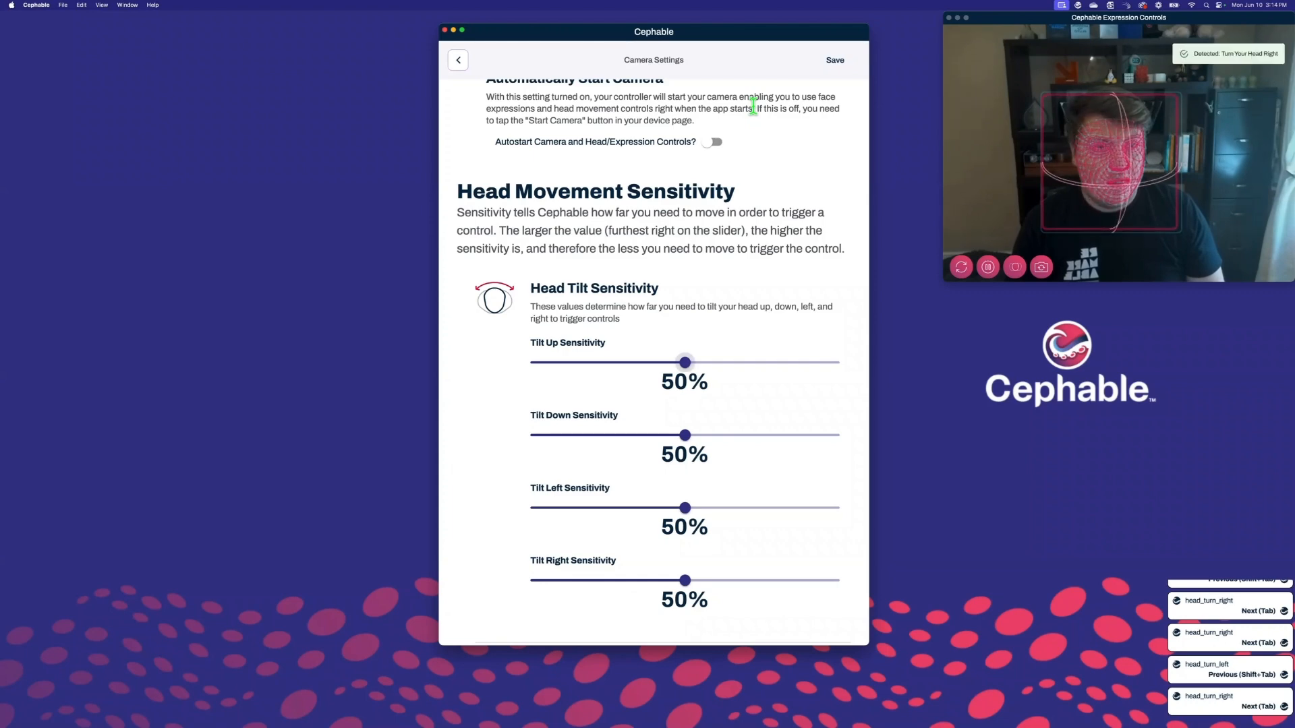
# Set both the Turn Left and Turn Right Sensitivity to 100% and save the camera settings.
pyautogui.scroll(-6, 714, 223)
pyautogui.moveTo(808, 349); pyautogui.dragTo(844, 351)
pyautogui.moveTo(812, 422); pyautogui.dragTo(841, 422)
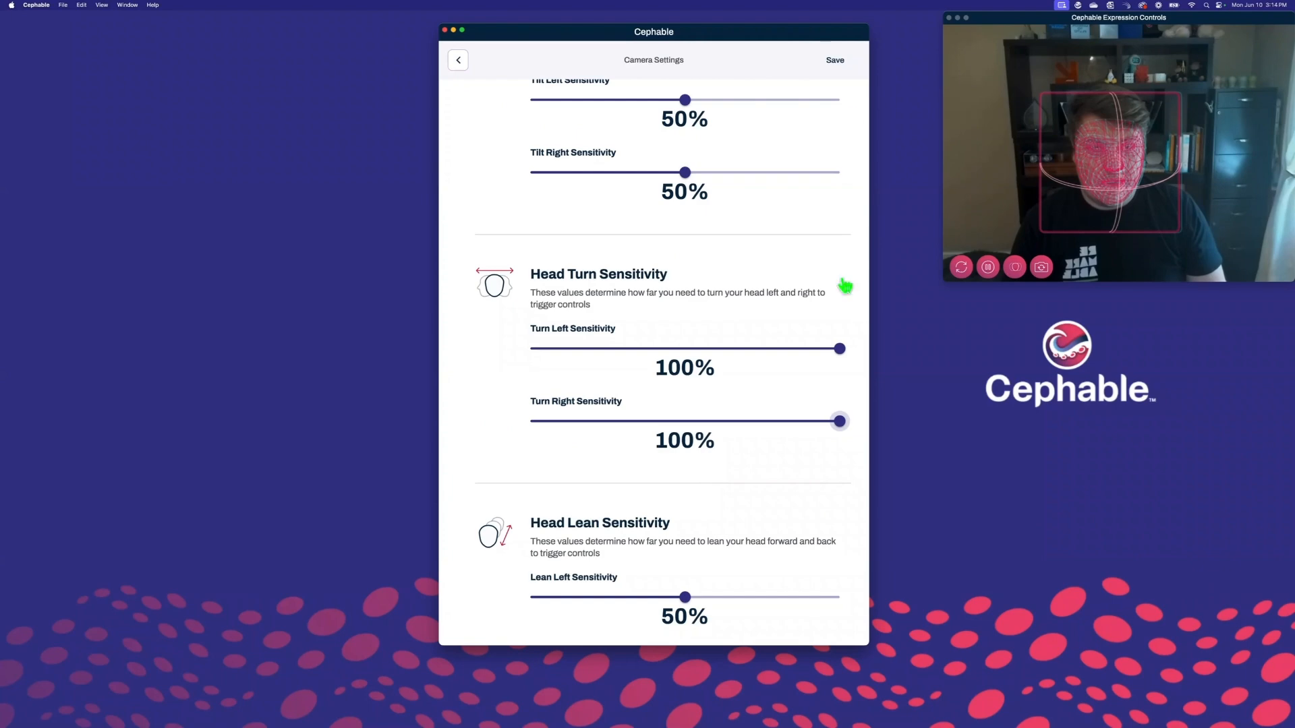
pyautogui.click(835, 62)
# Test the left head turn at 100% sensitivity and set the Smile Sensitivity to 48%.
pyautogui.hotkey('shift', 'Tab')
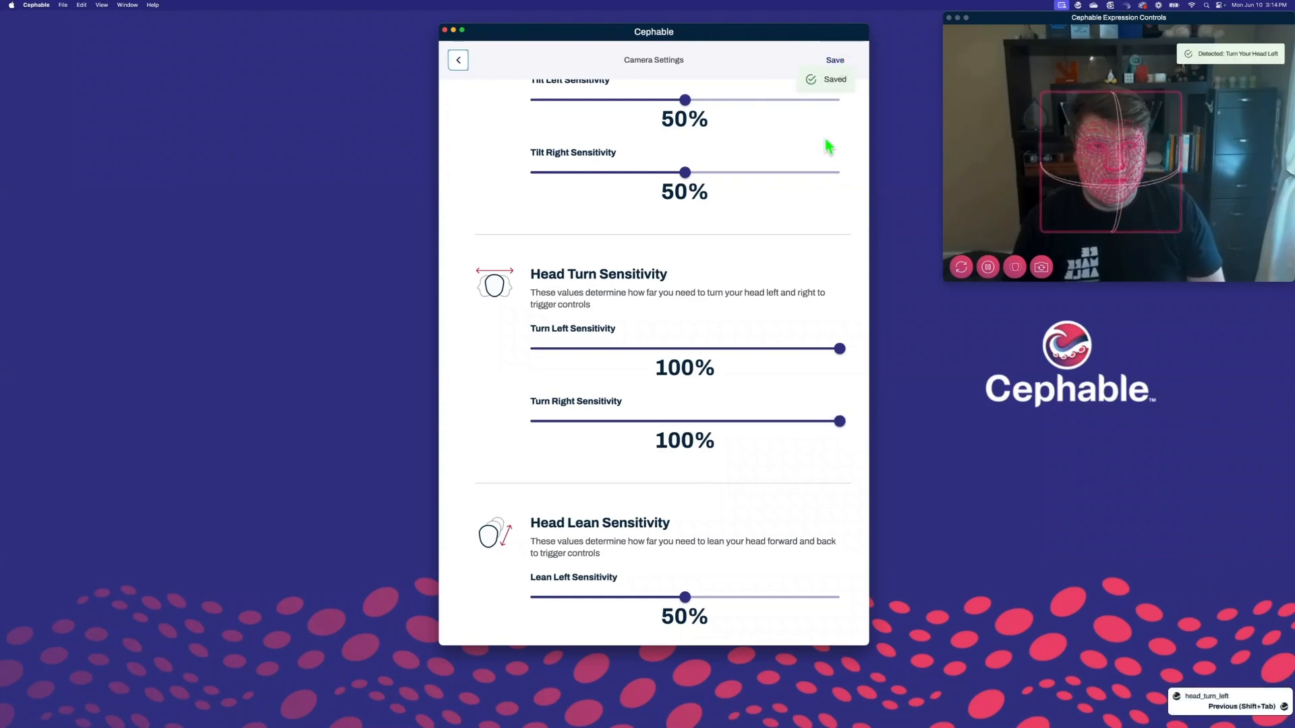
pyautogui.scroll(-10, 791, 245)
pyautogui.click(676, 233)
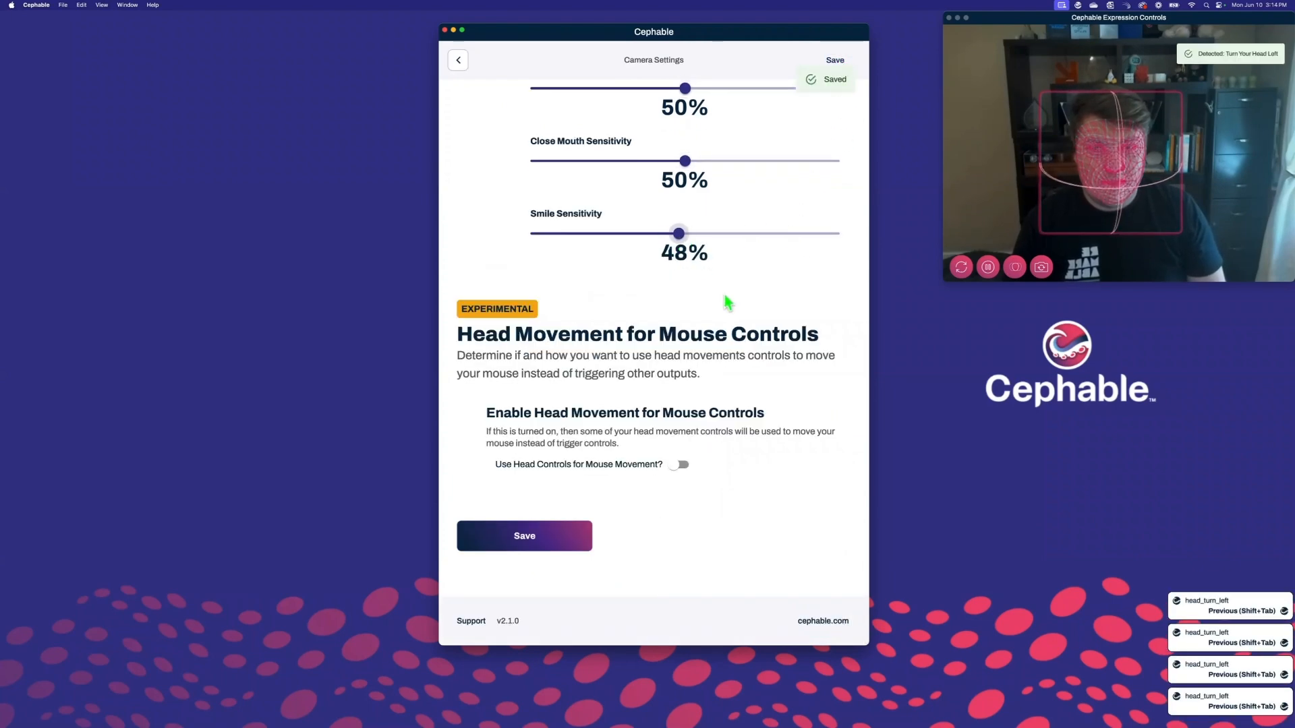
# Test left and right head turns at 100% sensitivity by moving the focus back and forth through the sensitivity sliders.
pyautogui.scroll(10, 723, 294)
pyautogui.hotkey('shift', 'Tab')
pyautogui.hotkey('shift', 'Tab')
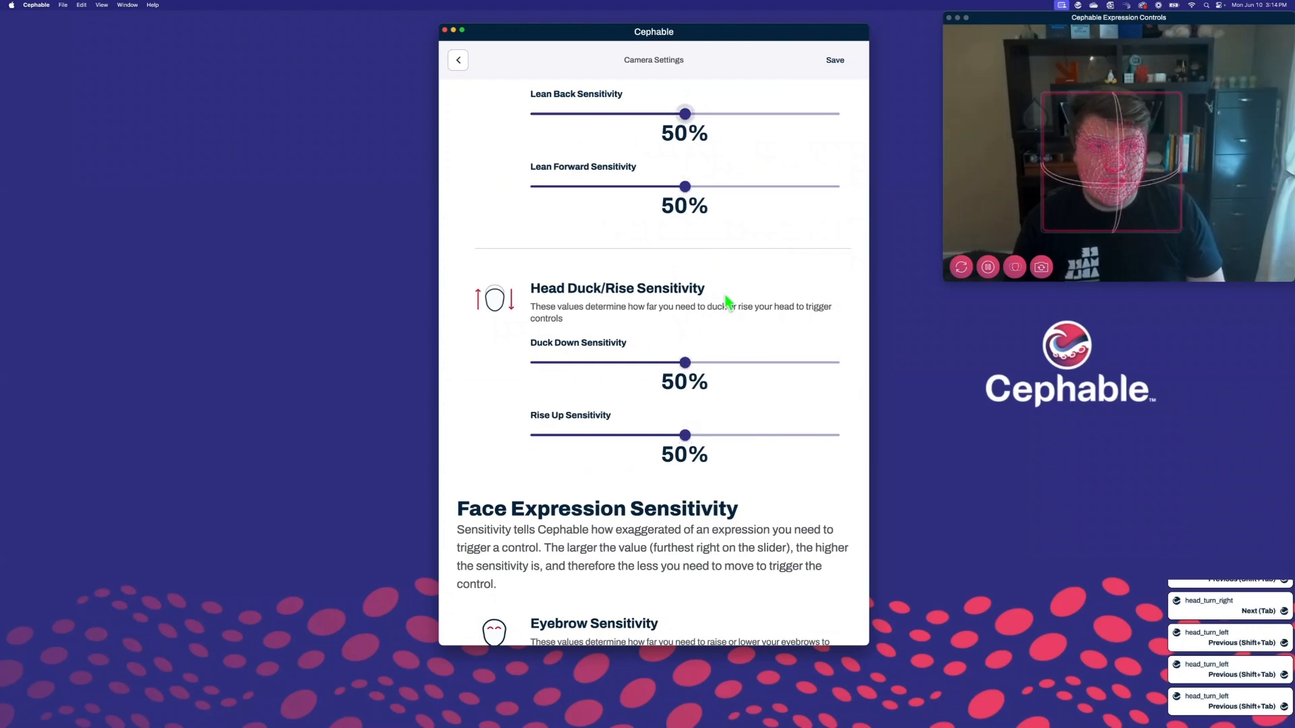
pyautogui.press('Tab')
pyautogui.press('Tab')
pyautogui.press('Tab')
pyautogui.press('Tab')
pyautogui.press('Tab')
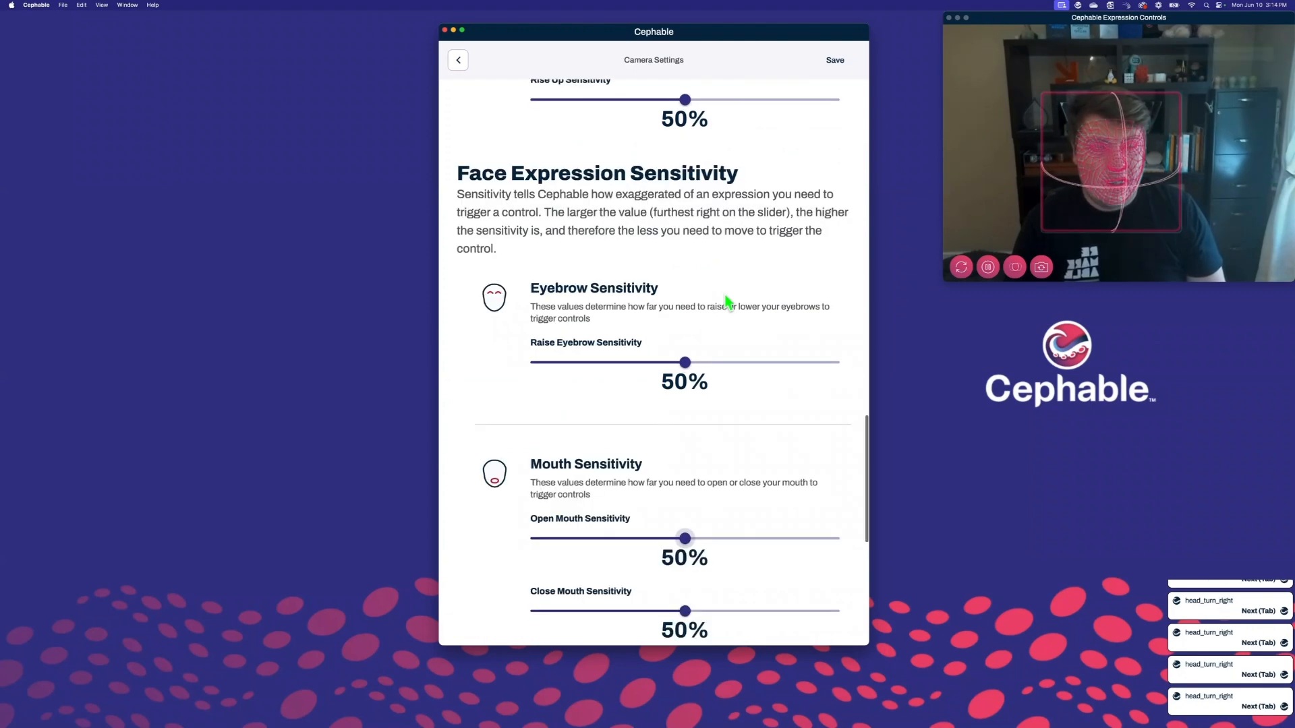
pyautogui.hotkey('shift', 'Tab')
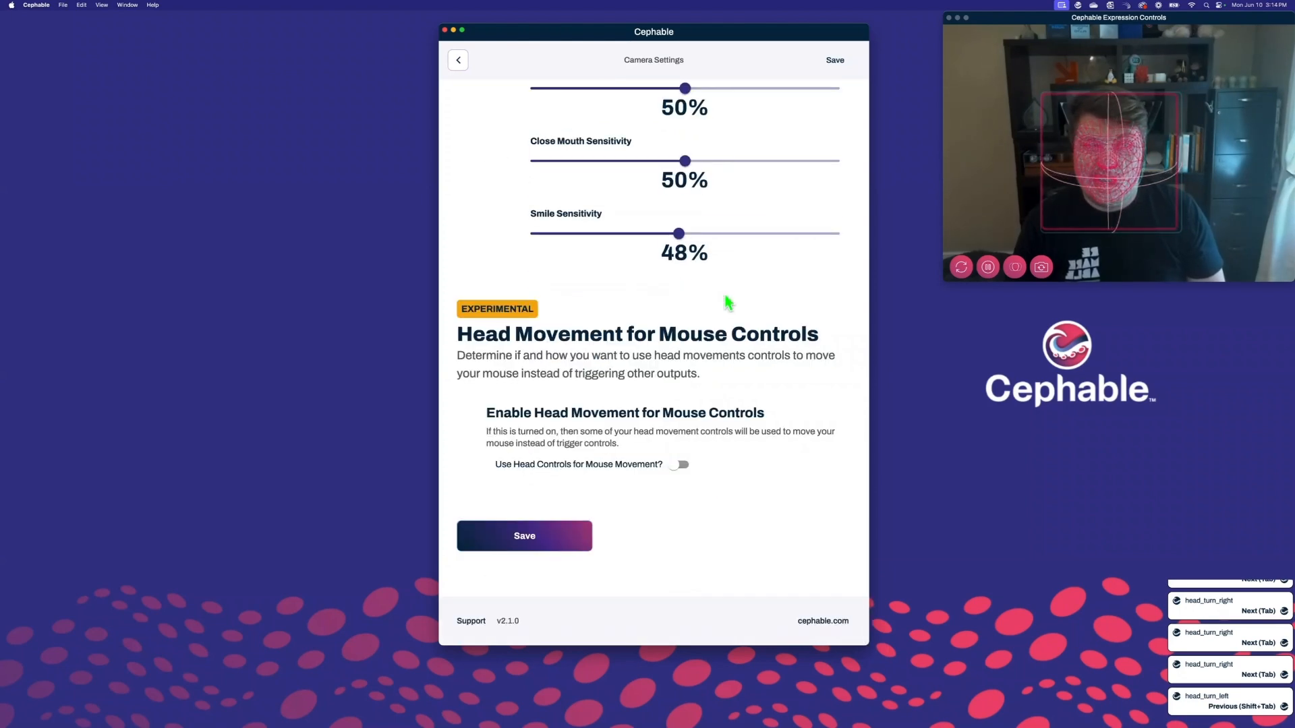
pyautogui.press('Tab')
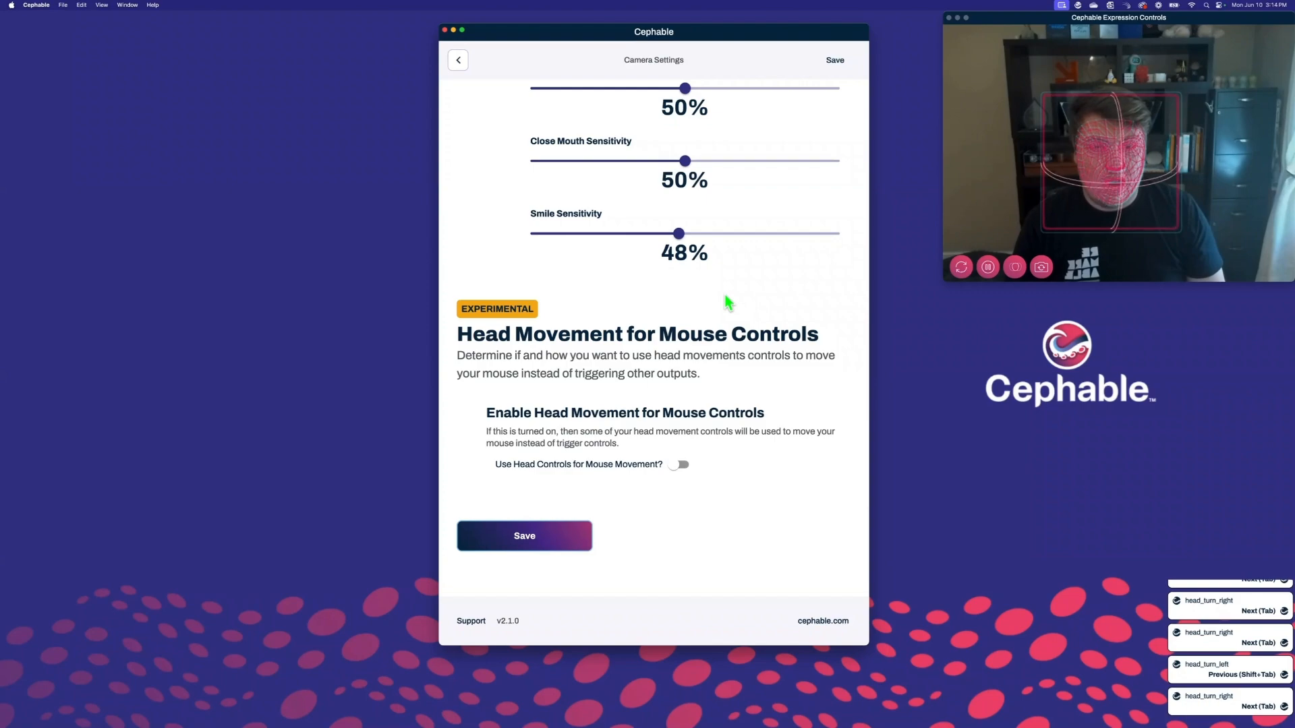
pyautogui.hotkey('shift', 'Tab')
pyautogui.hotkey('shift', 'Tab')
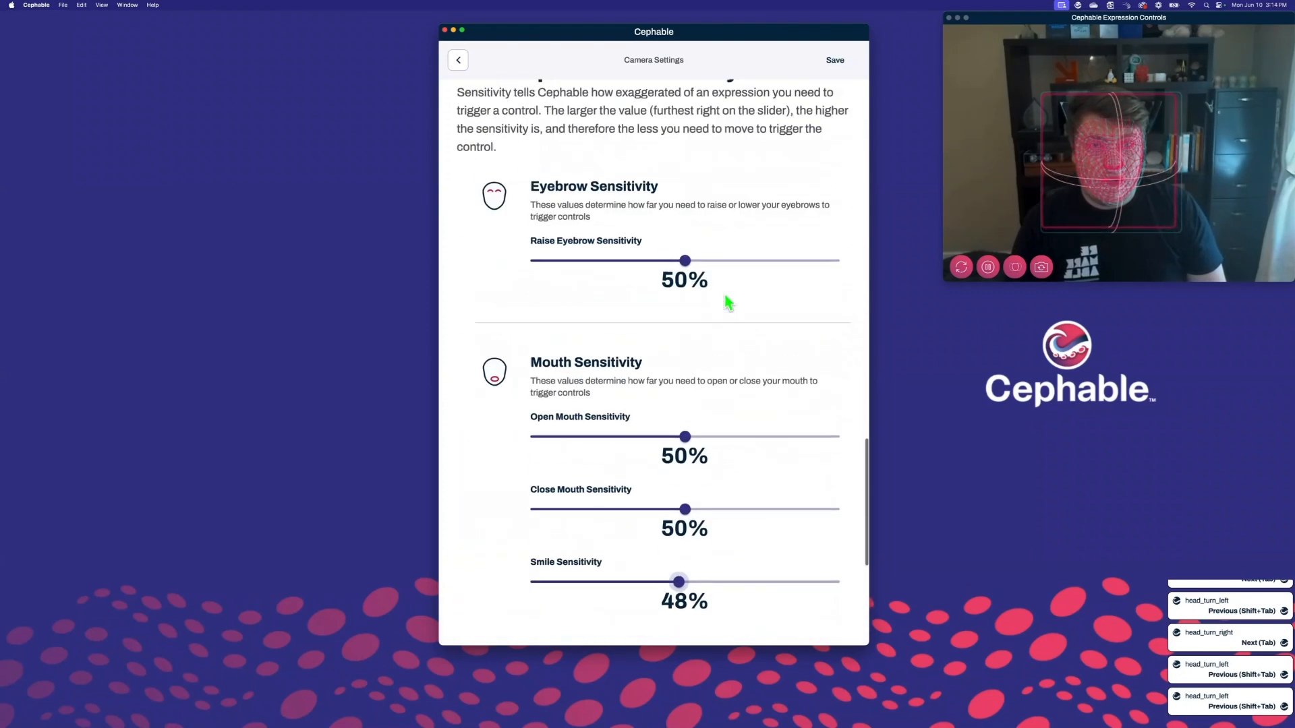
pyautogui.hotkey('shift', 'Tab')
pyautogui.hotkey('shift', 'Tab')
# Set the Turn Right Sensitivity to 23% and the Turn Left Sensitivity to 21%, and save the camera settings.
pyautogui.scroll(14, 728, 303)
pyautogui.hotkey('shift', 'Tab')
pyautogui.click(602, 305)
pyautogui.click(596, 234)
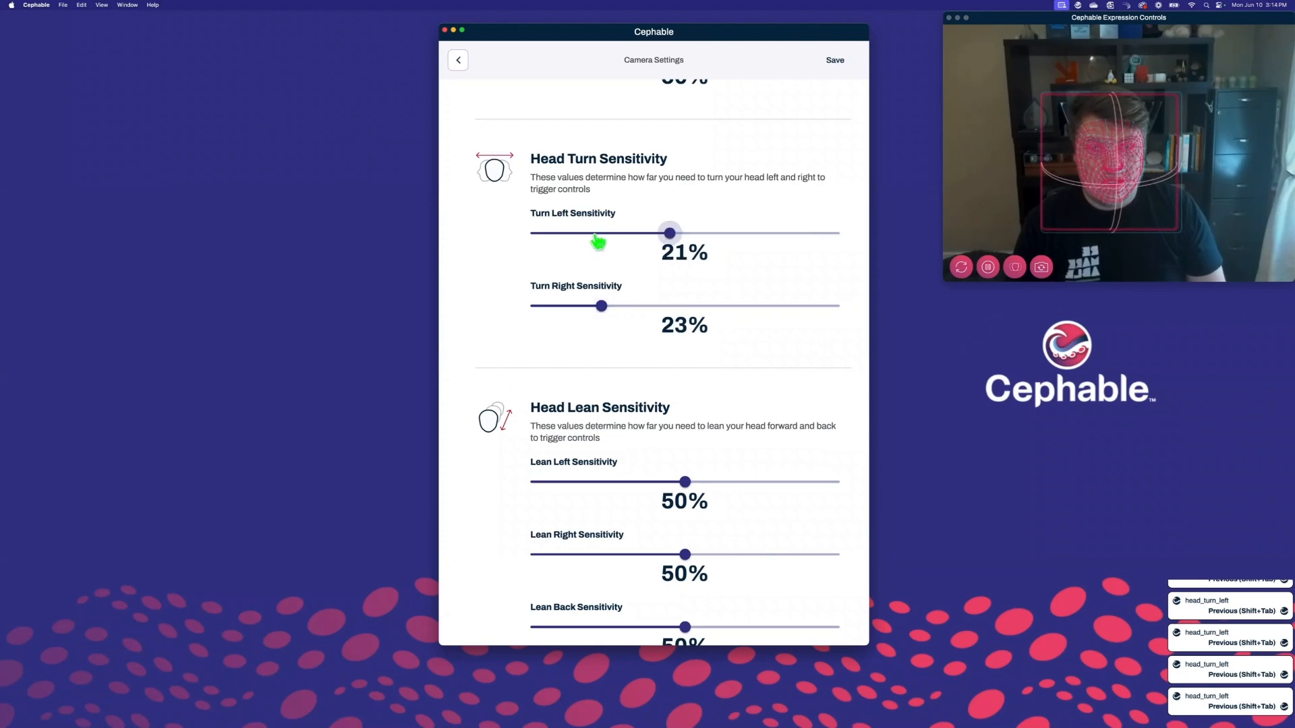
pyautogui.click(838, 60)
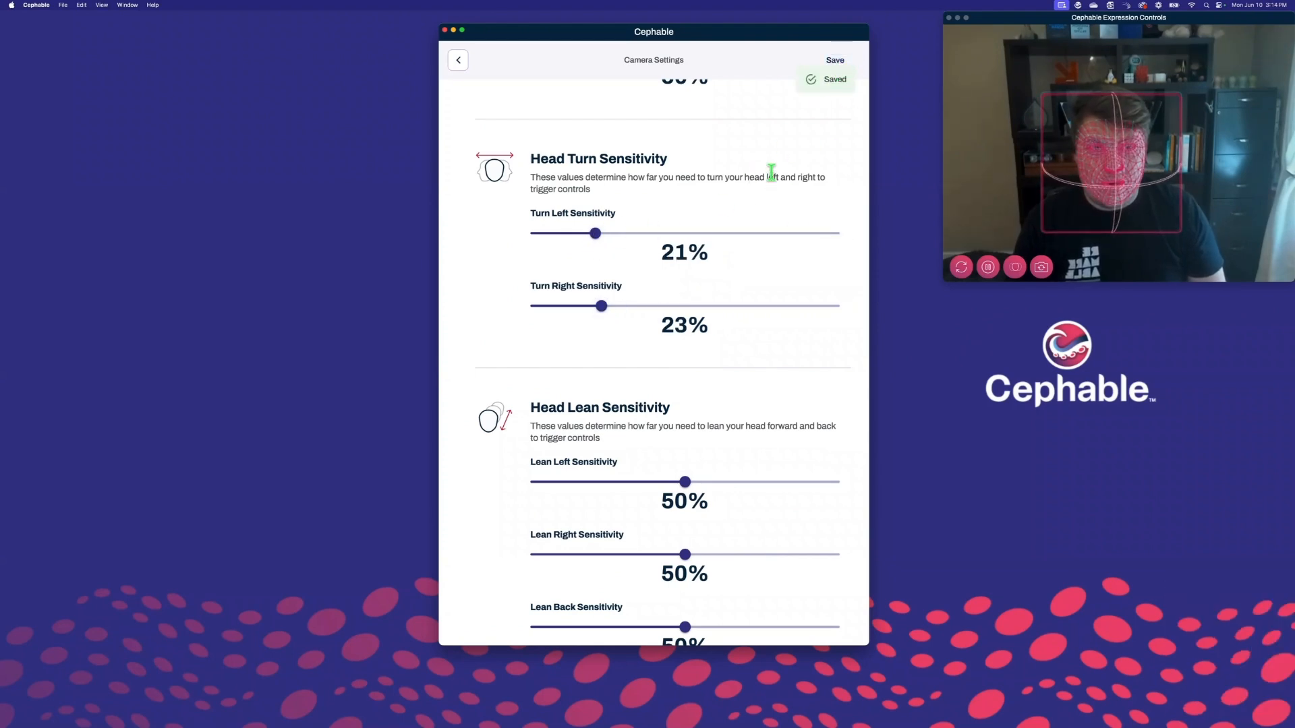
# Test left and right head turns at the low sensitivity by moving the focus among the tilt sliders.
pyautogui.hotkey('shift', 'Tab')
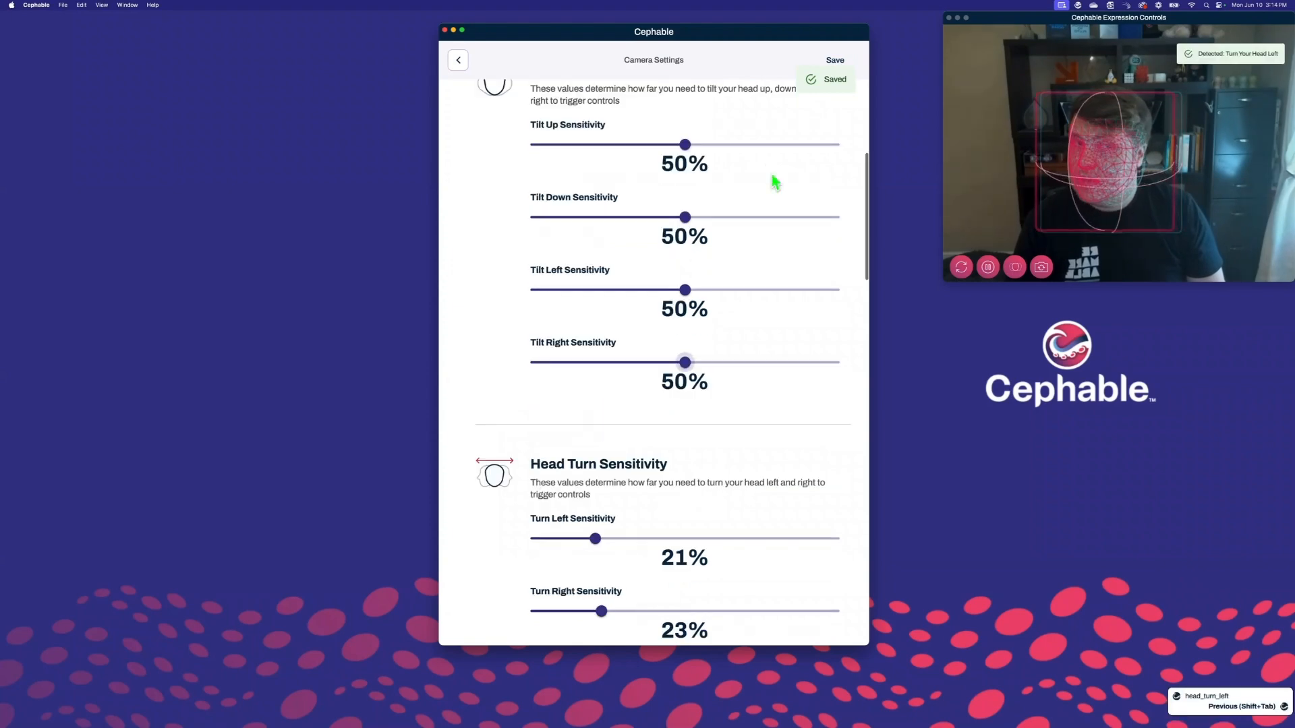
pyautogui.hotkey('shift', 'Tab')
pyautogui.hotkey('shift', 'Tab')
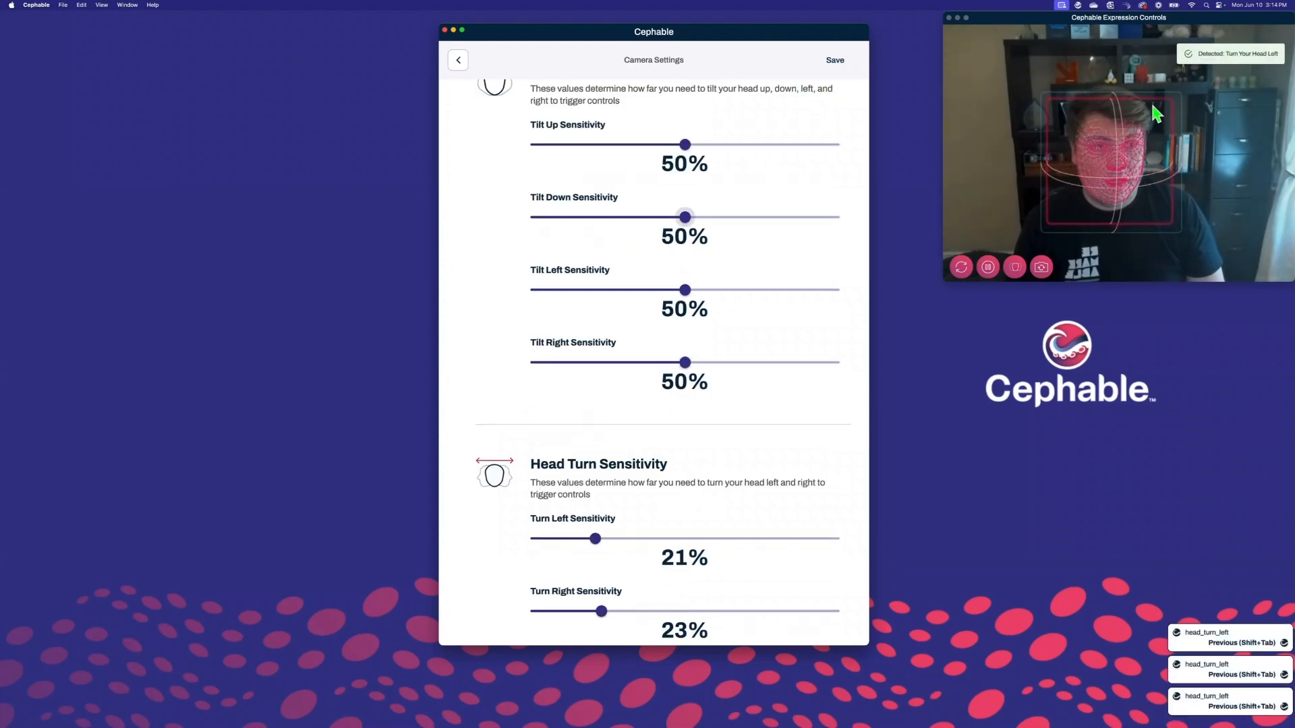
pyautogui.press('Tab')
pyautogui.press('Tab')
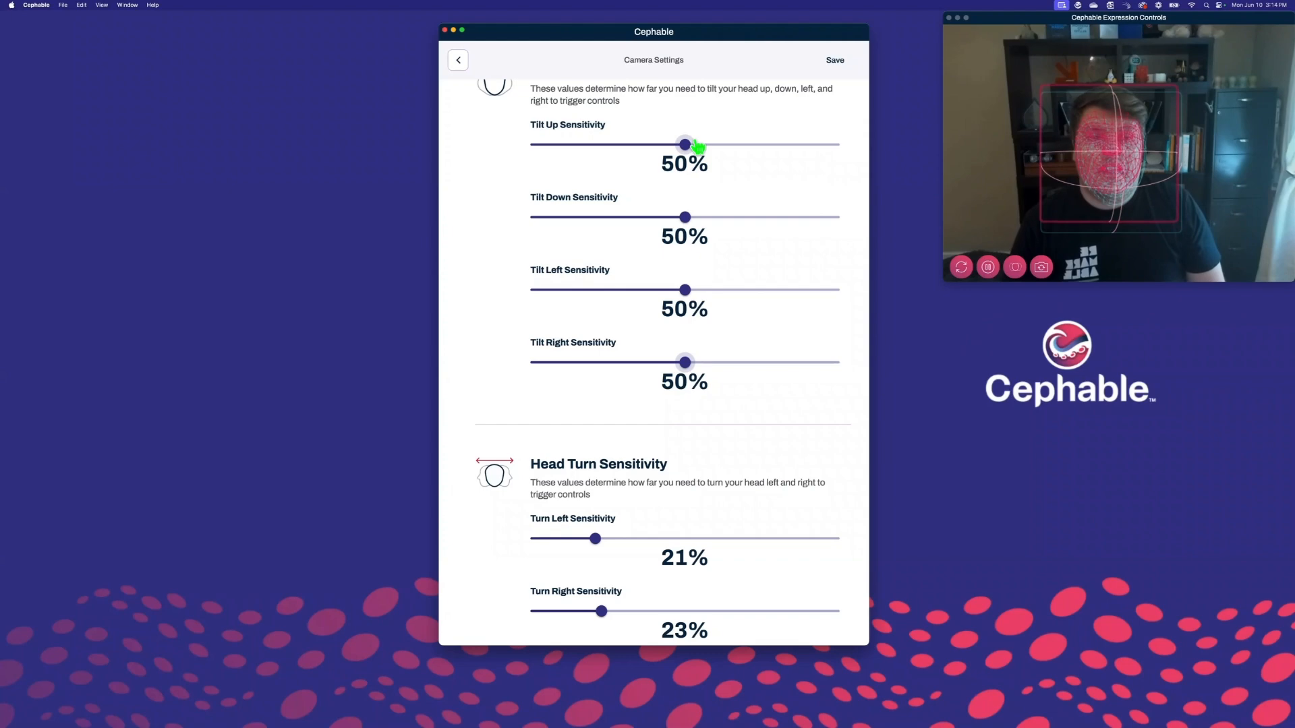
# Set the Open Mouth Sensitivity to 96% and save it, and try the control before lowering the slider to 16%.
pyautogui.scroll(-20, 694, 145)
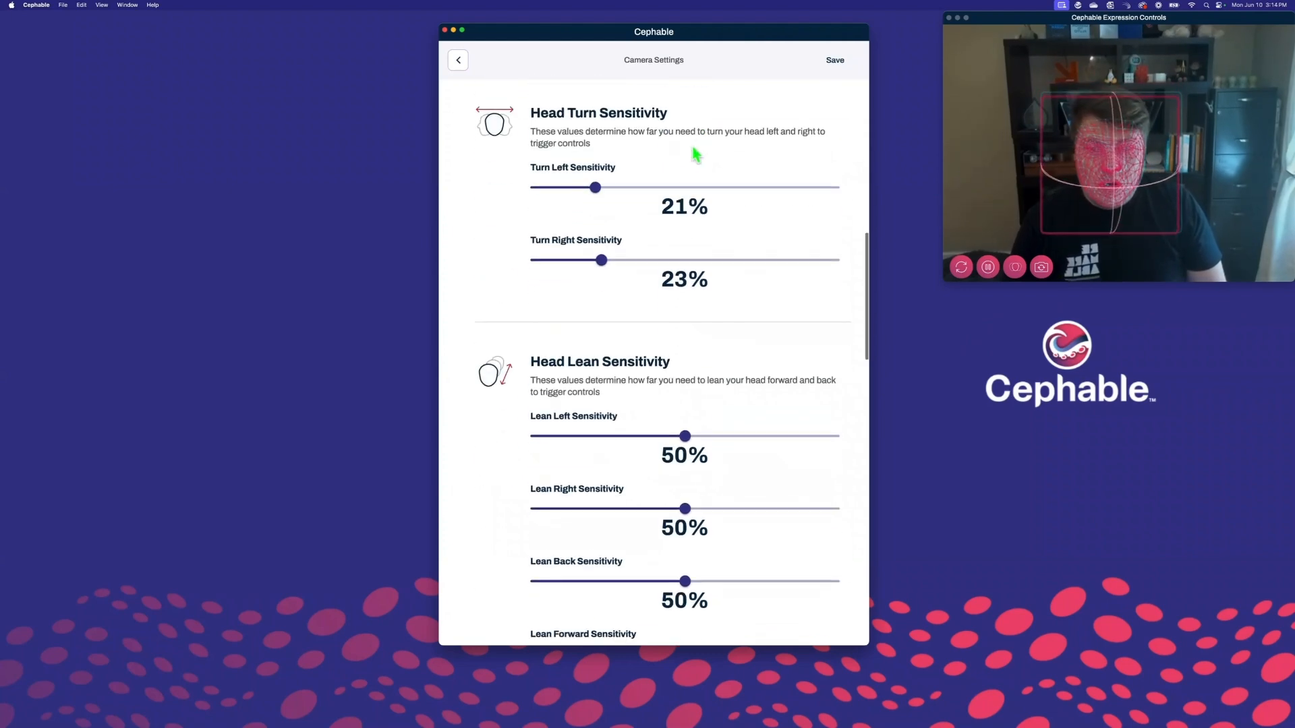
pyautogui.scroll(-5, 663, 431)
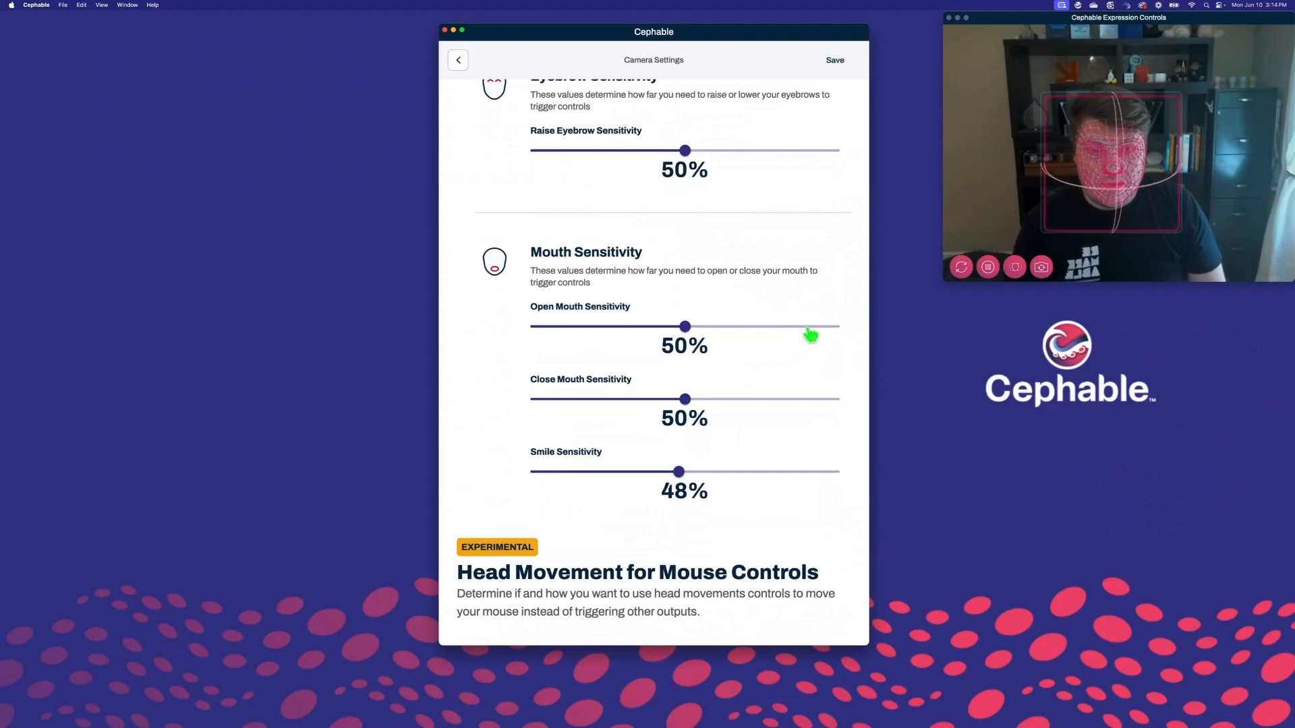
pyautogui.click(830, 328)
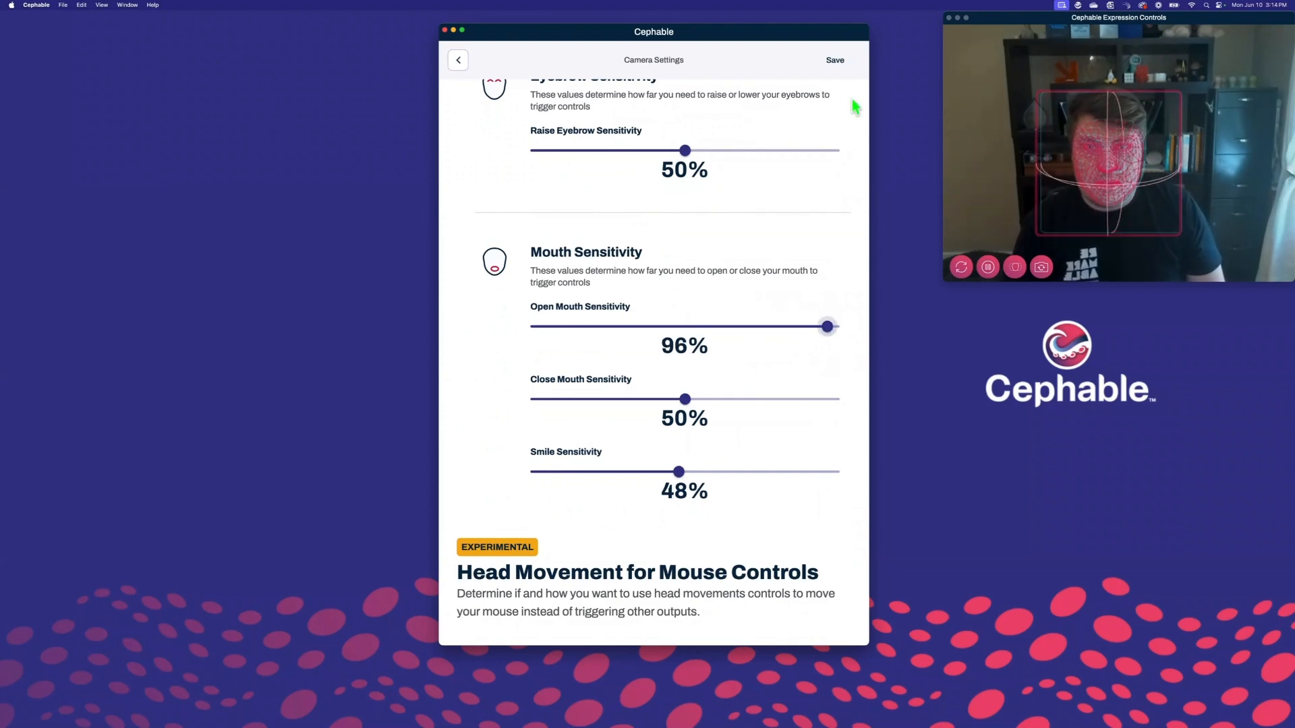
pyautogui.click(834, 60)
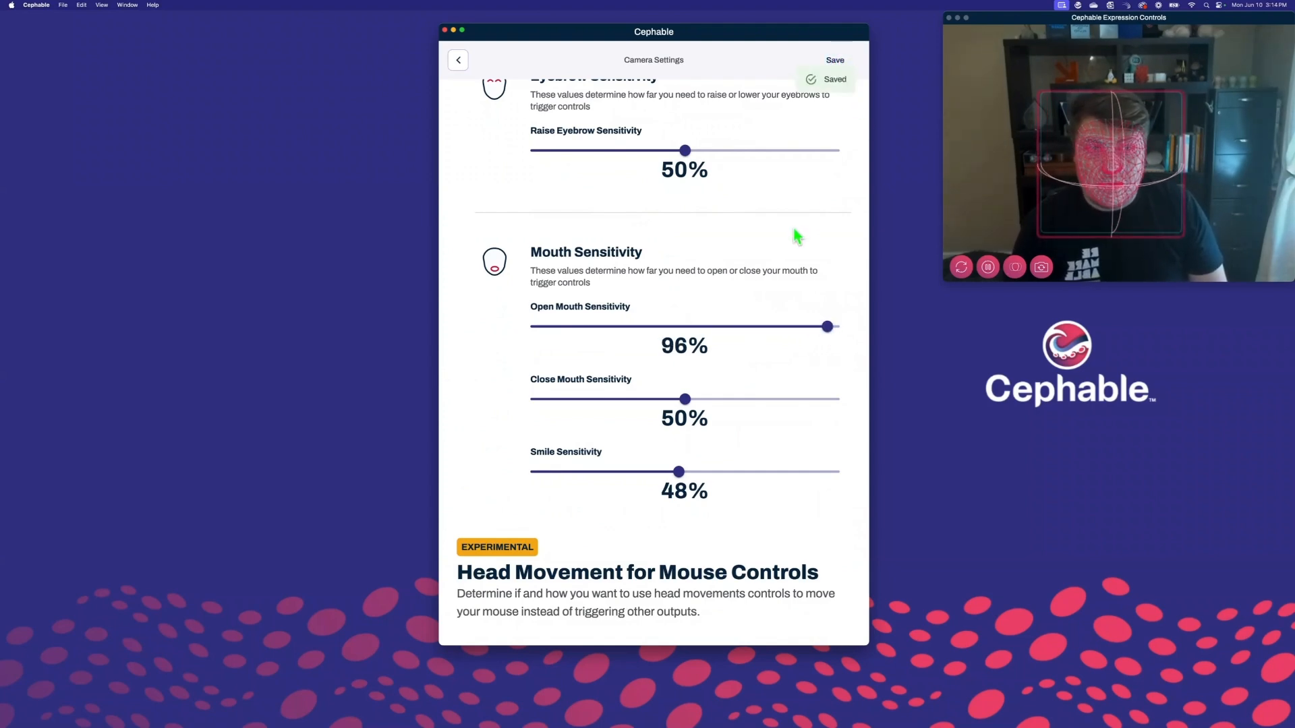
pyautogui.click(580, 327)
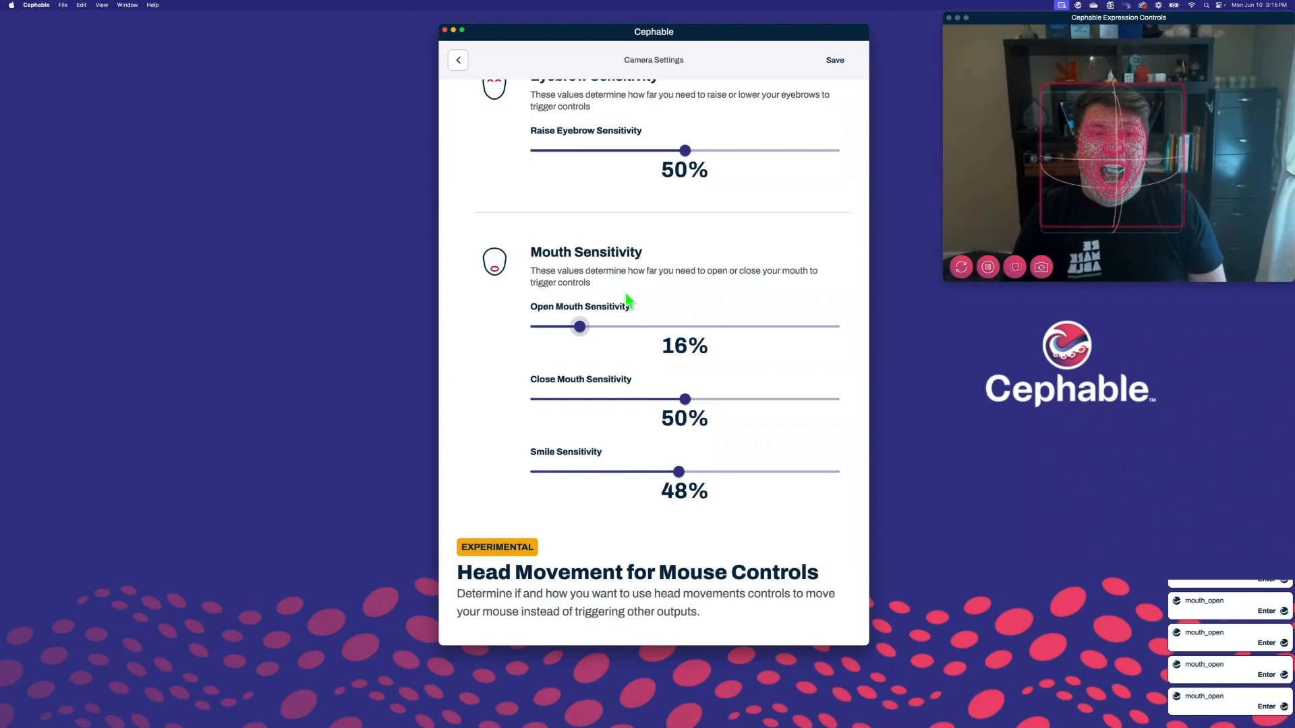
# Set the Raise Eyebrow Sensitivity to 91%, and lower it to 14%.
pyautogui.scroll(3, 674, 311)
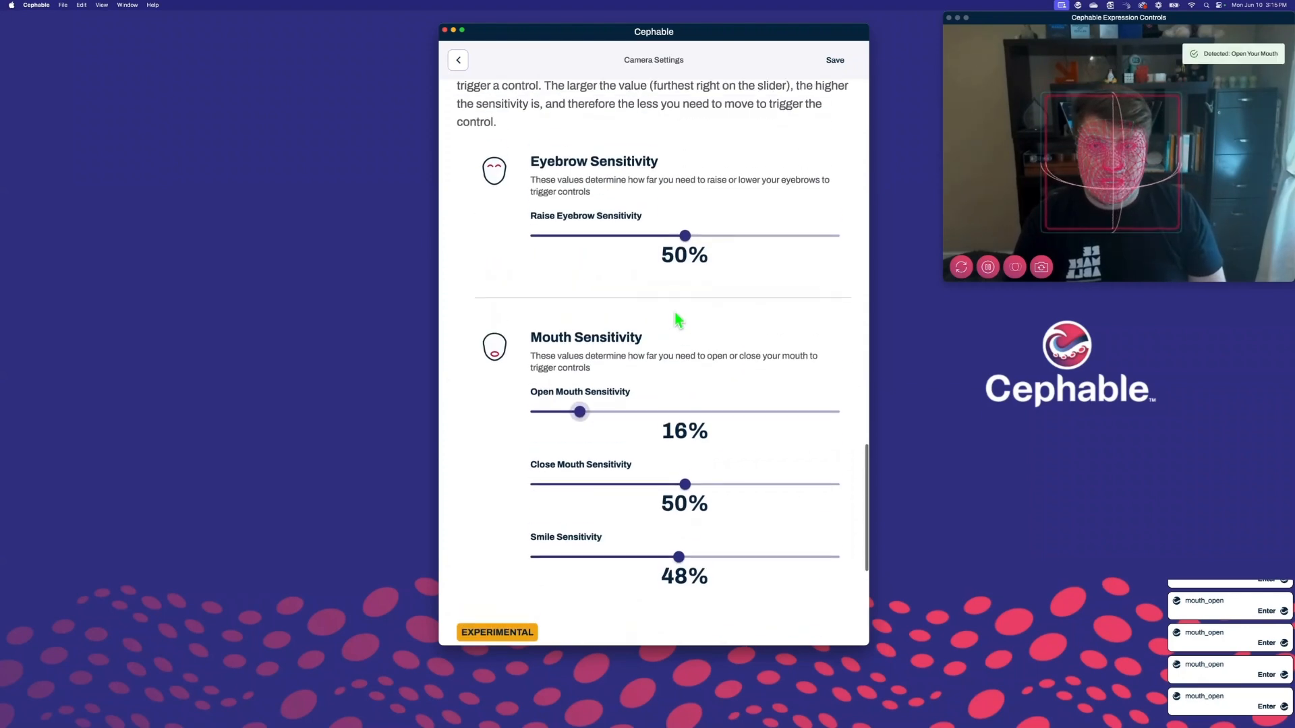
pyautogui.click(812, 238)
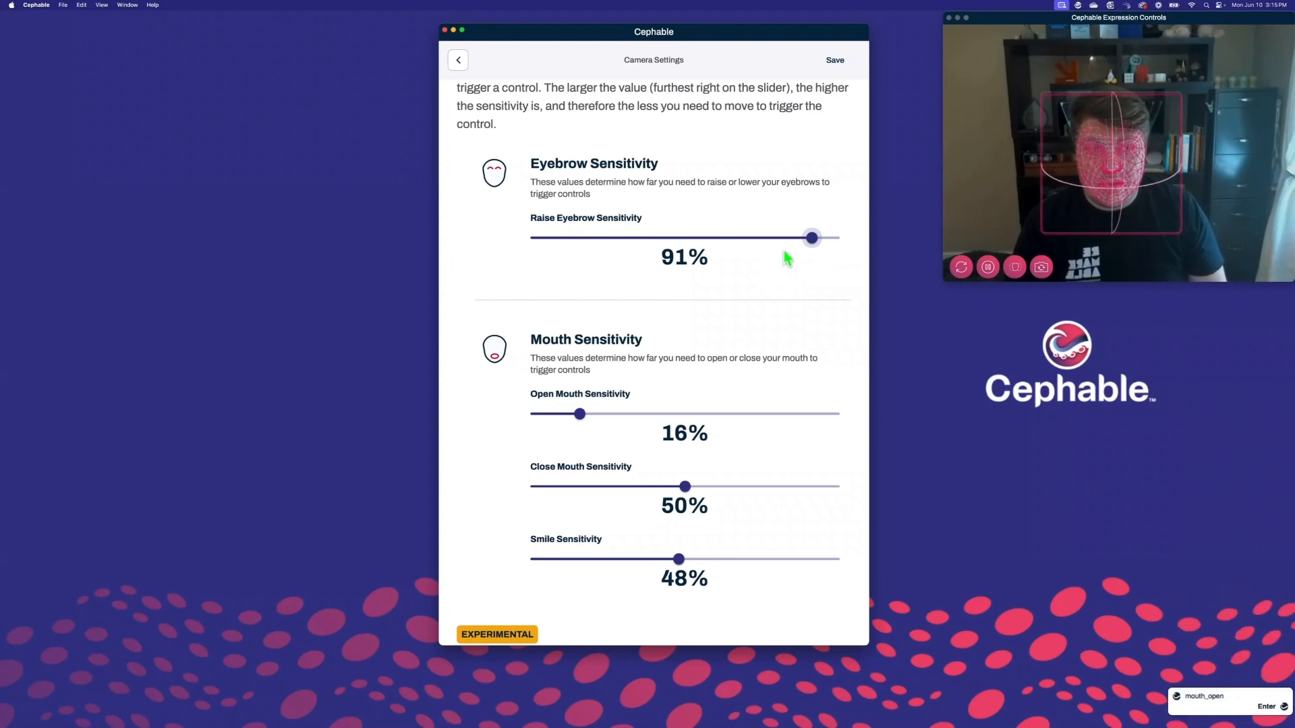
pyautogui.click(574, 238)
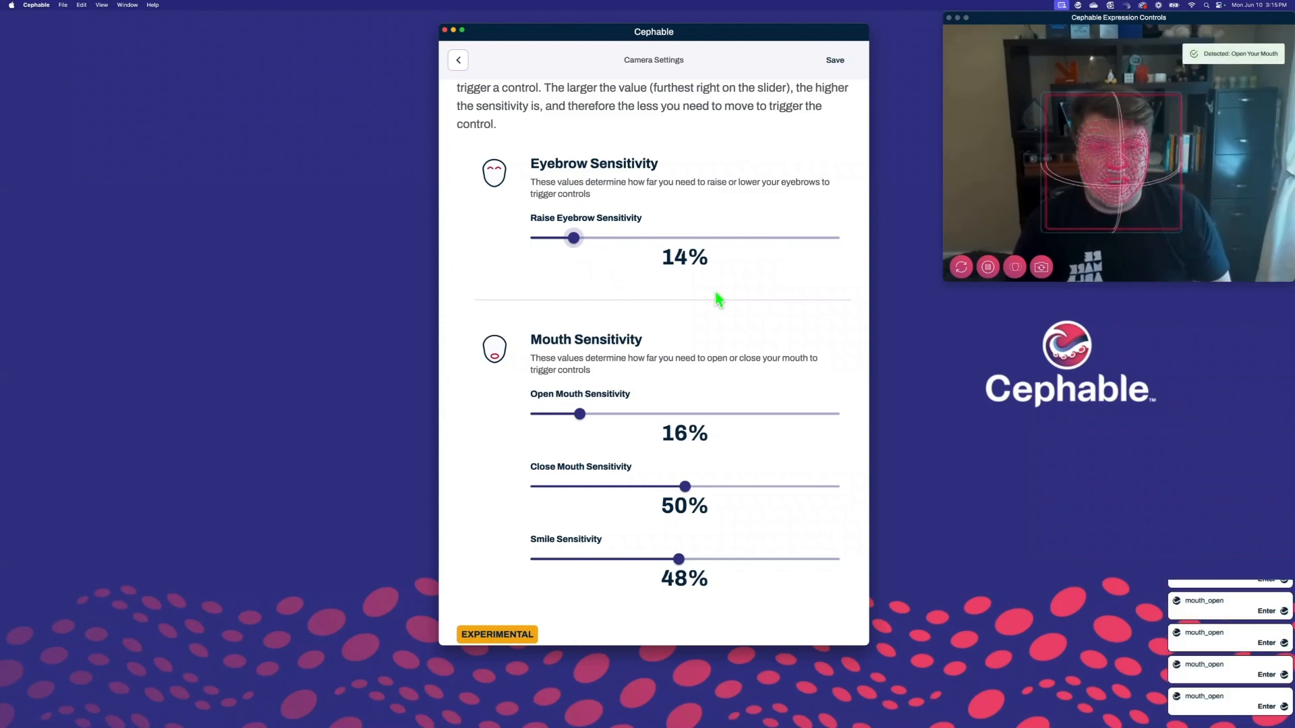
# Set the Open Mouth Sensitivity to 48% and pause the camera controls.
pyautogui.click(677, 413)
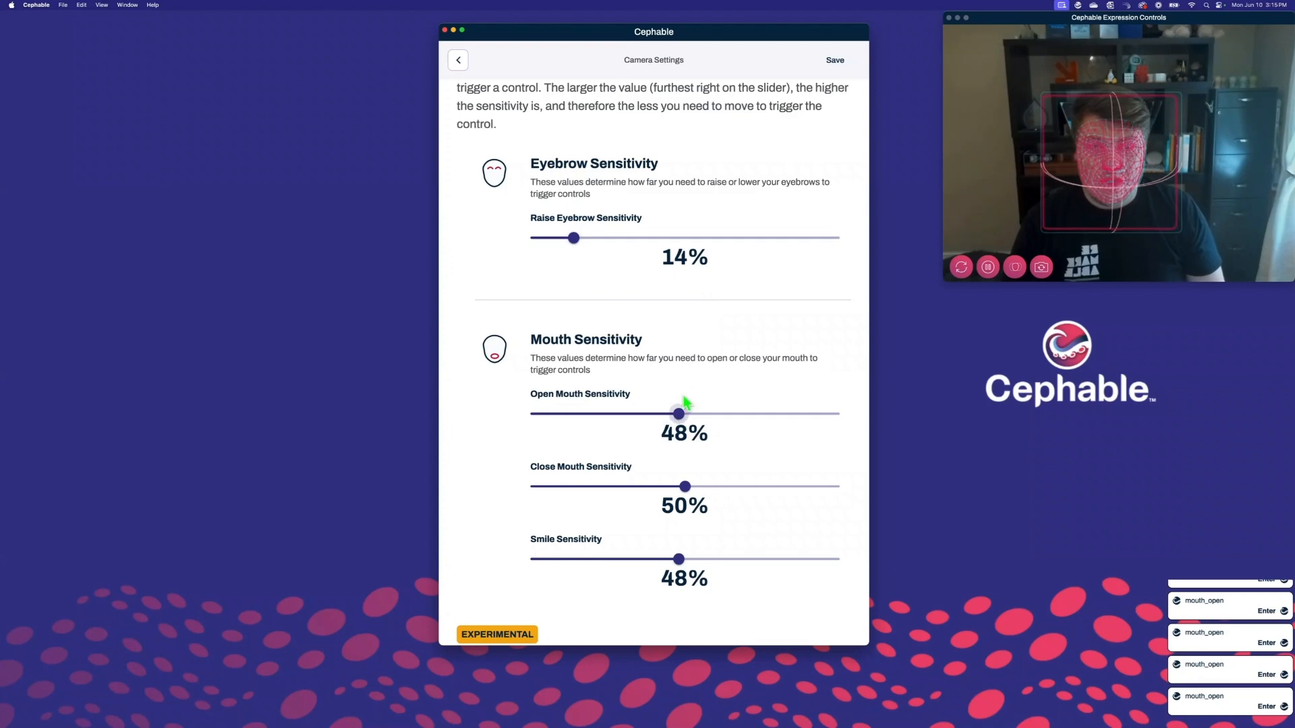
pyautogui.click(1008, 269)
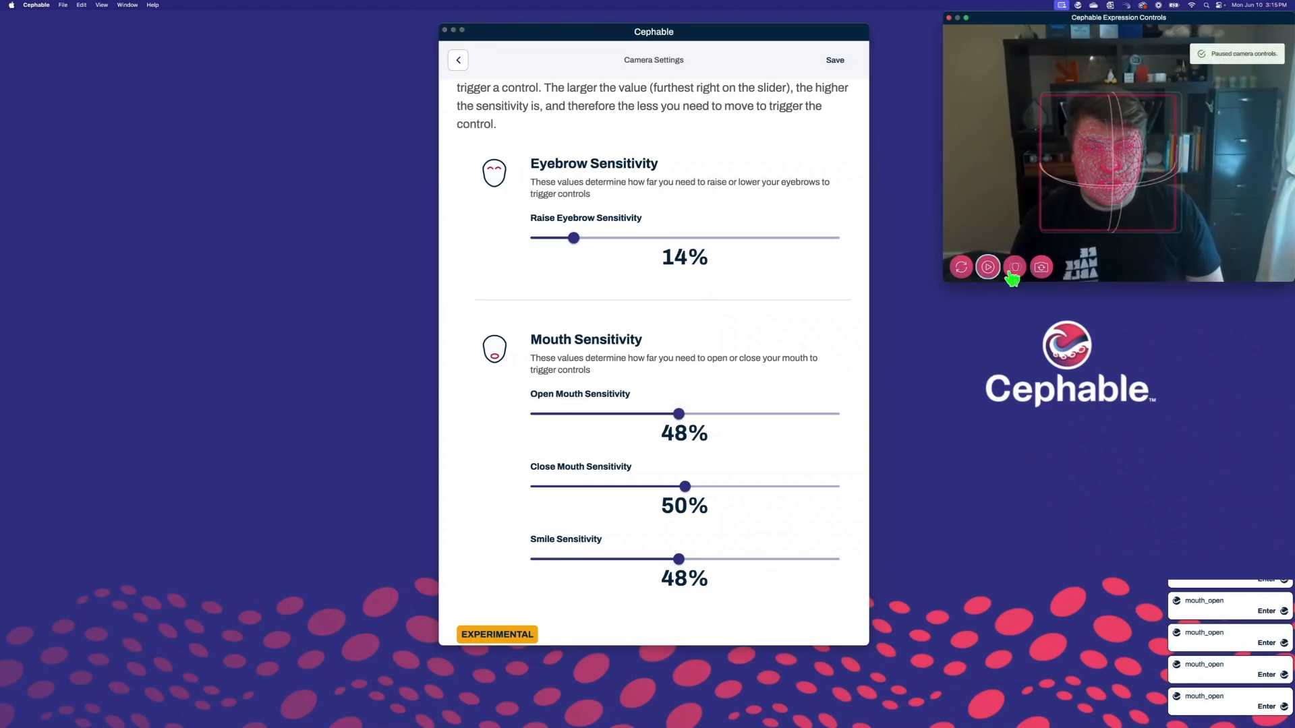